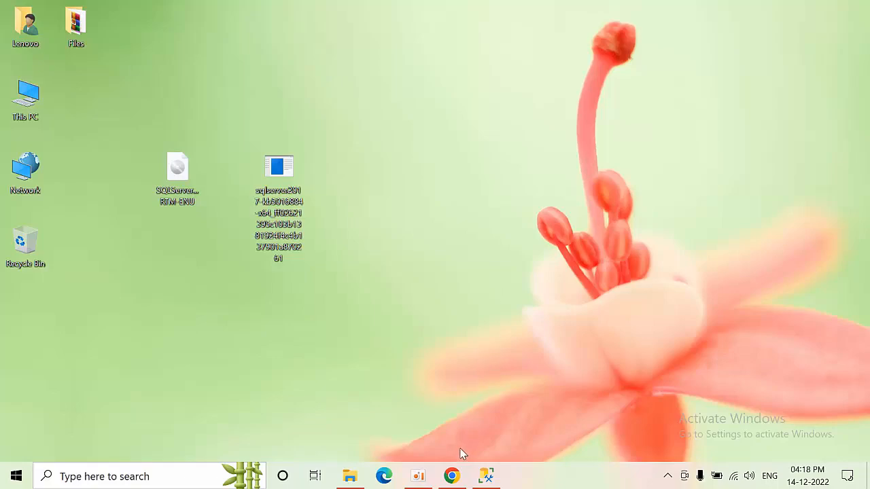
Review the SQL Server versions list in Chrome for the RTM build and latest cumulative update of SQL Server 2017
{"action": "left_click", "coordinate": [452, 474]}
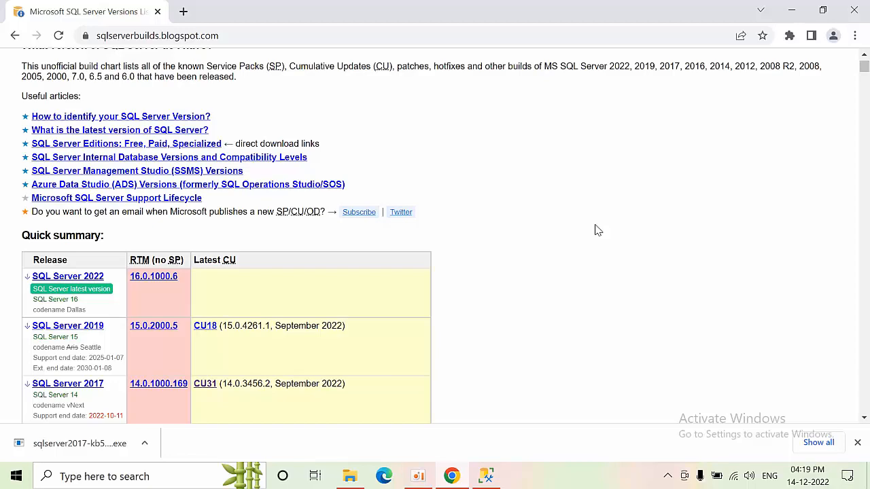
{"action": "left_click", "coordinate": [792, 10]}
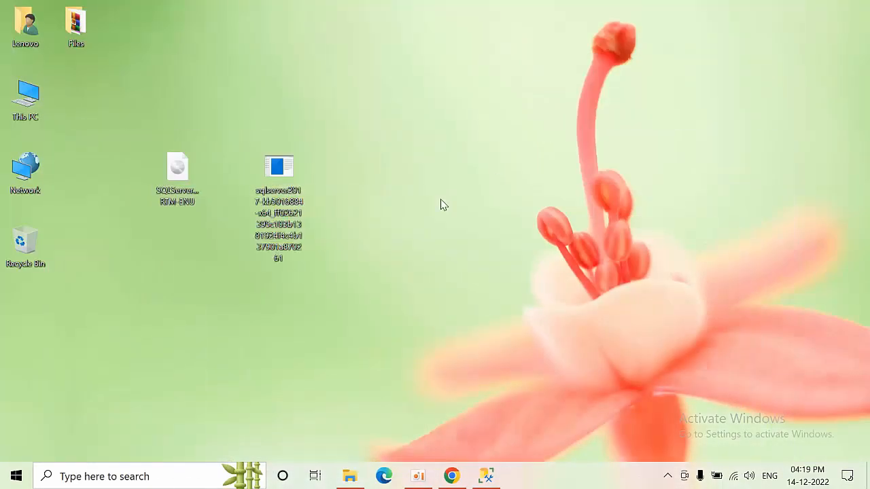
Extract the SQLServer2017-x64 RTM-ENU disc image on the desktop into a folder of the same name
{"action": "left_click", "coordinate": [189, 209]}
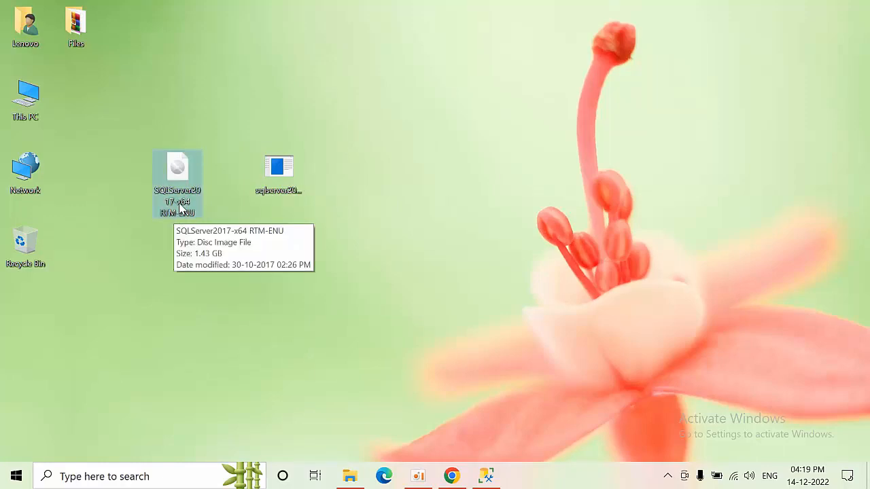
{"action": "right_click", "coordinate": [179, 206]}
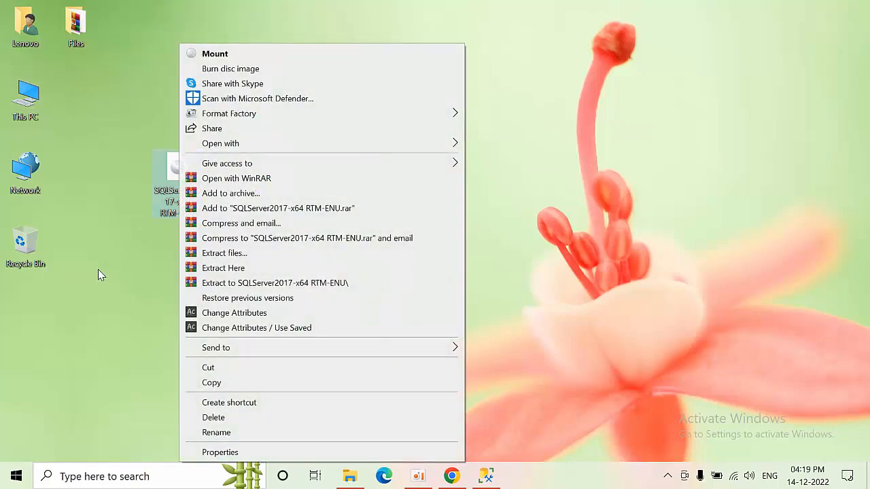
{"action": "key", "text": "Escape"}
{"action": "right_click", "coordinate": [173, 176]}
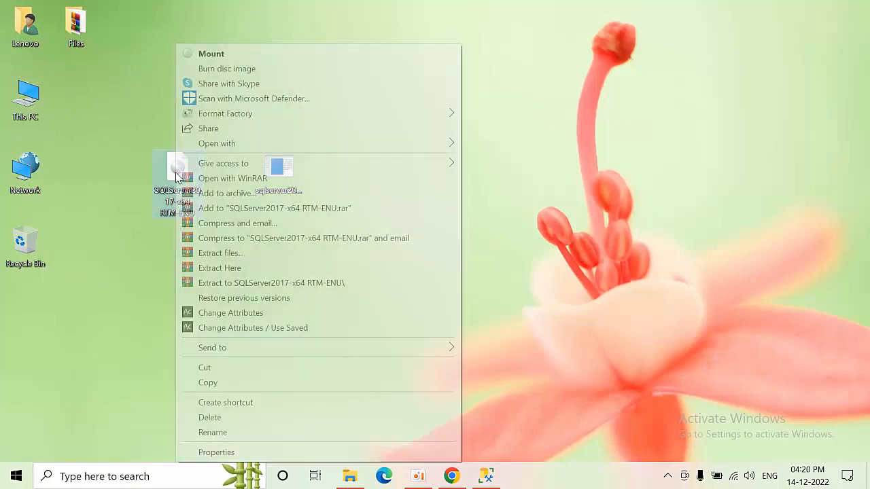
{"action": "left_click", "coordinate": [238, 283]}
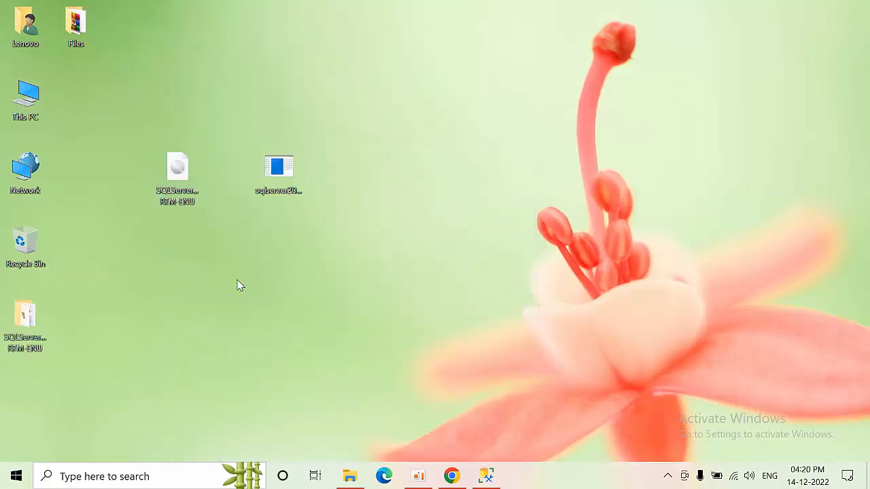
Examine the extracted folder's contents and the latest cumulative update listed for SQL Server 2017 in the Chrome build chart
{"action": "double_click", "coordinate": [29, 343]}
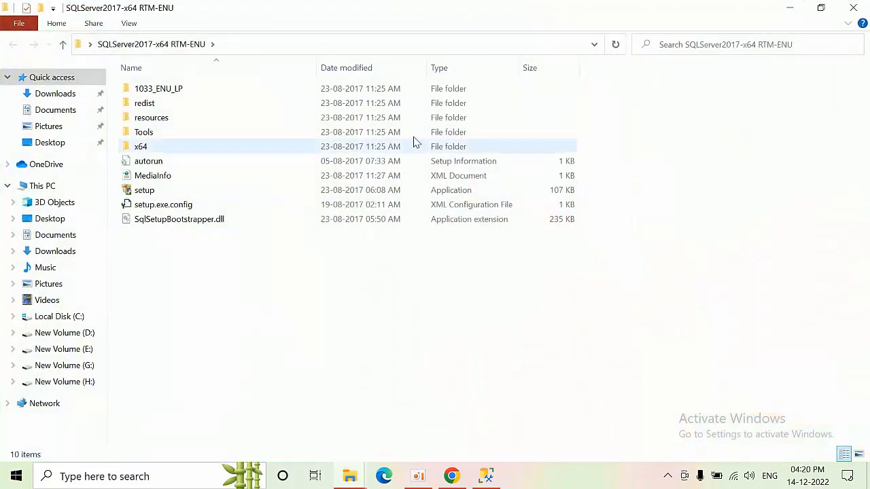
{"action": "left_click", "coordinate": [855, 7]}
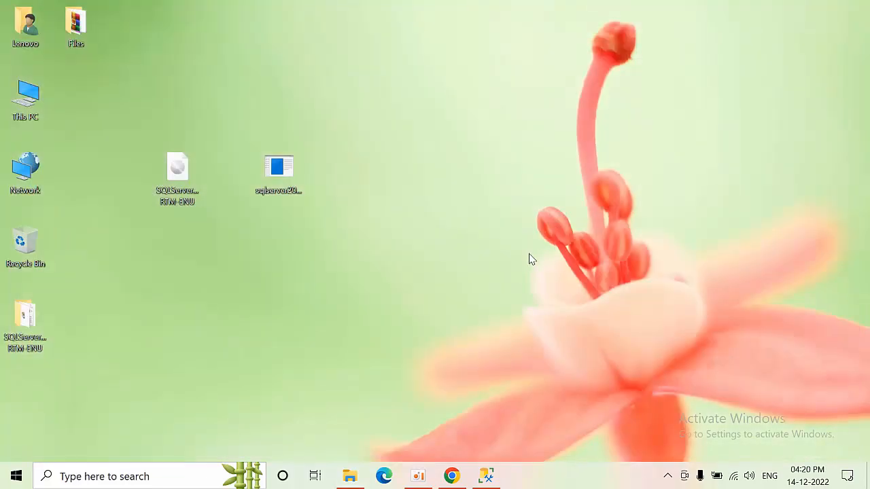
{"action": "left_click", "coordinate": [453, 477]}
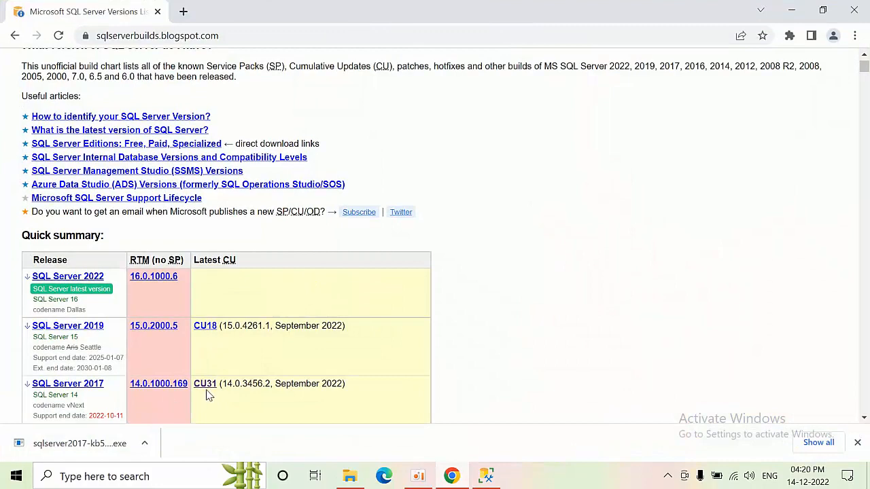
{"action": "left_click", "coordinate": [788, 9]}
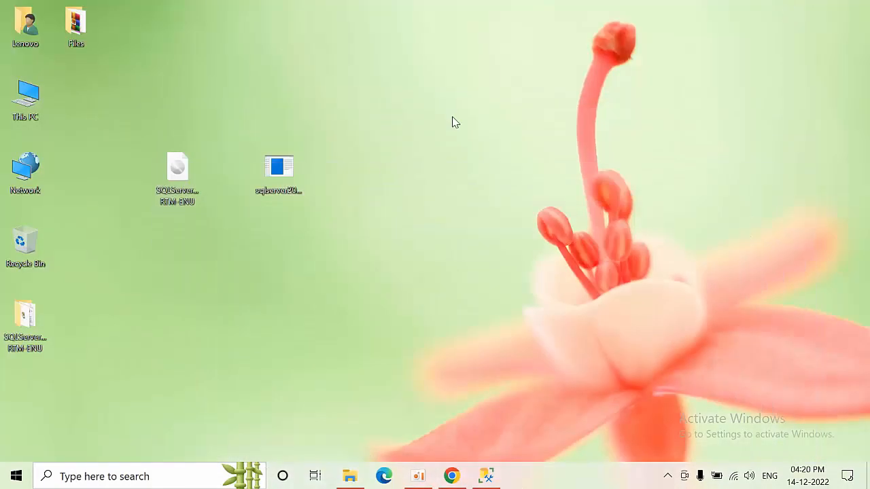
Create a folder named Updates inside the extracted SQLServer2017-x64 RTM-ENU folder
{"action": "double_click", "coordinate": [43, 318]}
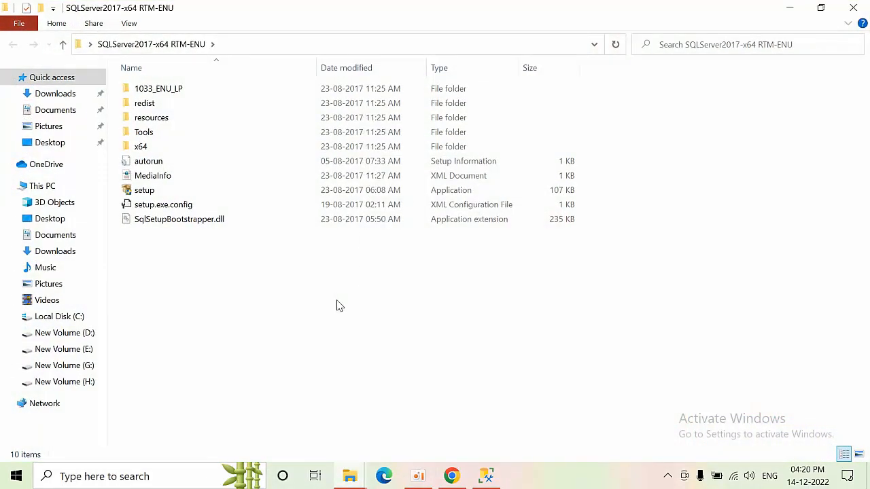
{"action": "right_click", "coordinate": [337, 305]}
{"action": "mouse_move", "coordinate": [471, 271]}
{"action": "left_click", "coordinate": [513, 272]}
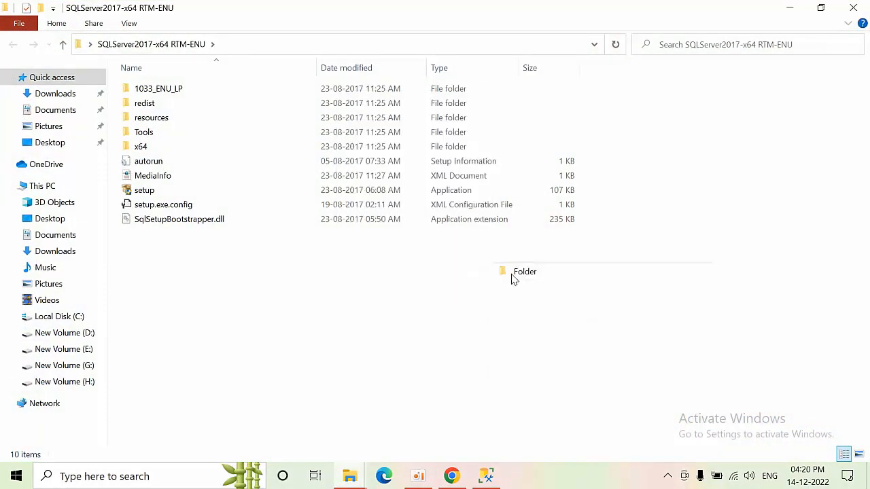
{"action": "type", "text": "Updates"}
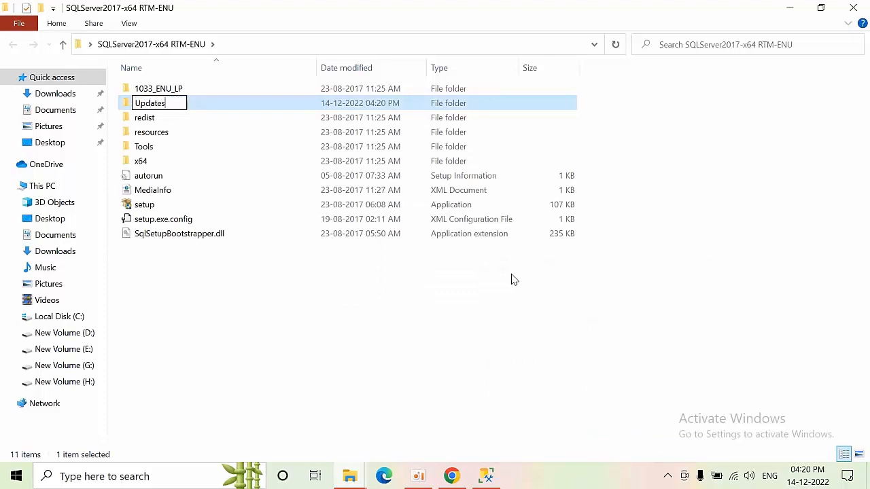
{"action": "key", "text": "Return"}
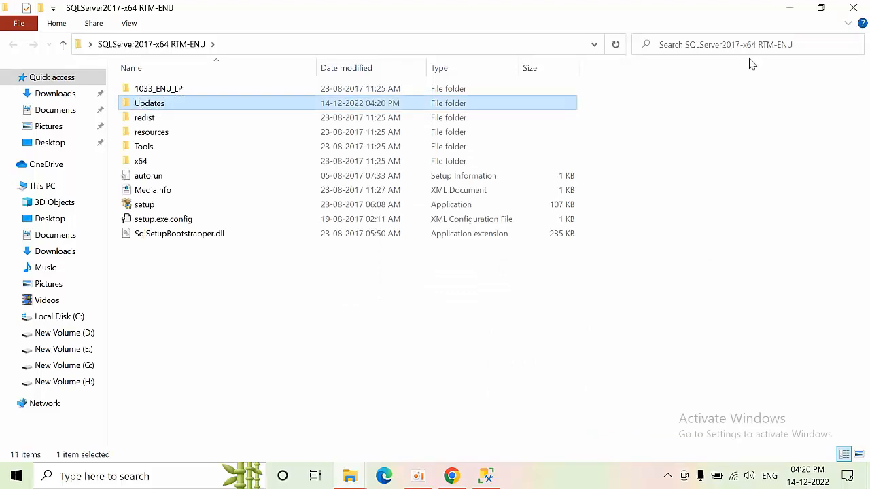
{"action": "left_click", "coordinate": [790, 7]}
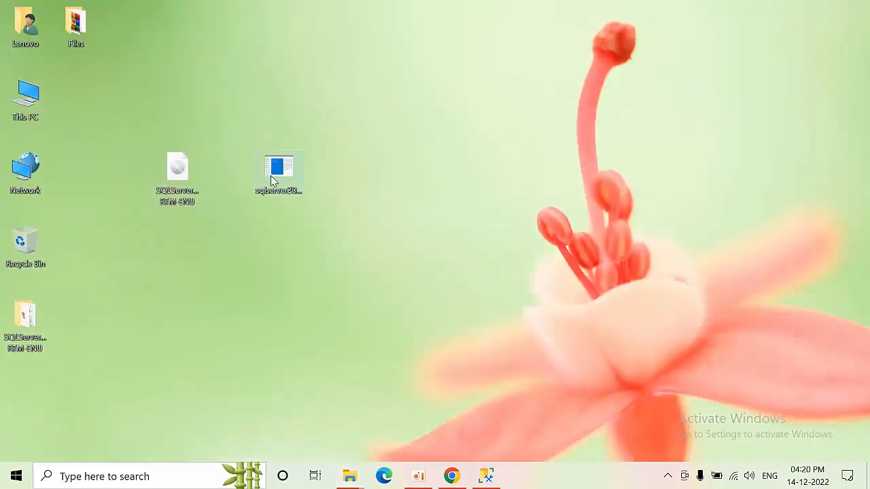
Move the sqlserver2017-kb5016884-x64 update file from the desktop into the Updates folder
{"action": "left_click", "coordinate": [272, 170]}
{"action": "double_click", "coordinate": [3, 314]}
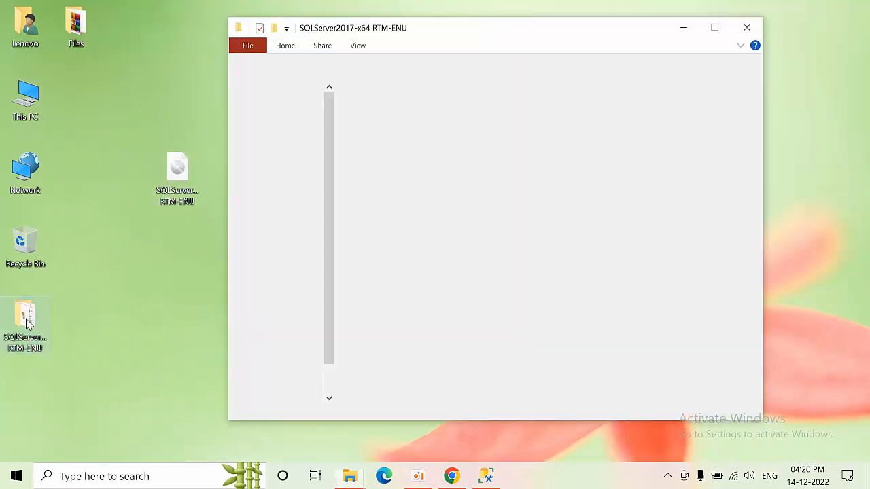
{"action": "double_click", "coordinate": [424, 125]}
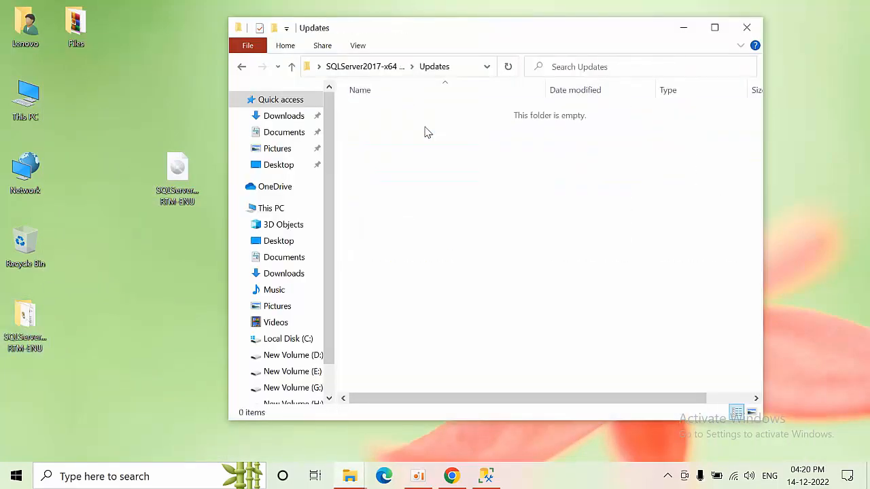
{"action": "right_click", "coordinate": [468, 226]}
{"action": "left_click", "coordinate": [497, 319]}
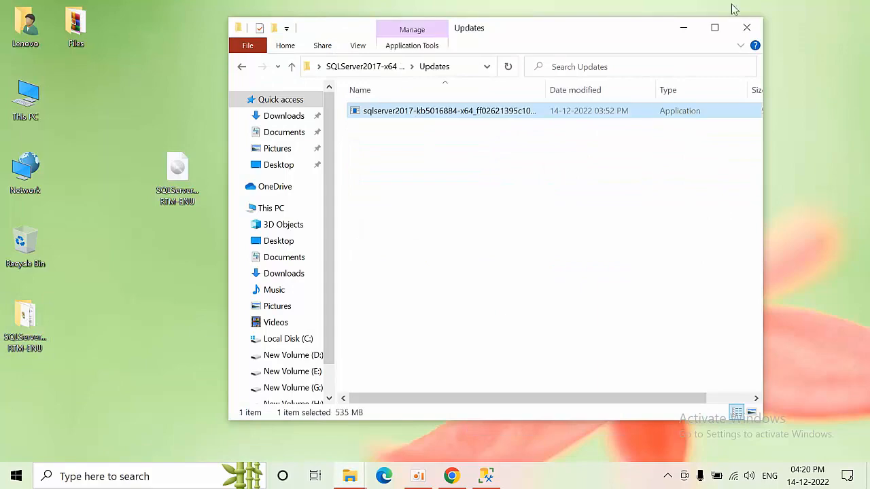
{"action": "left_click", "coordinate": [747, 28]}
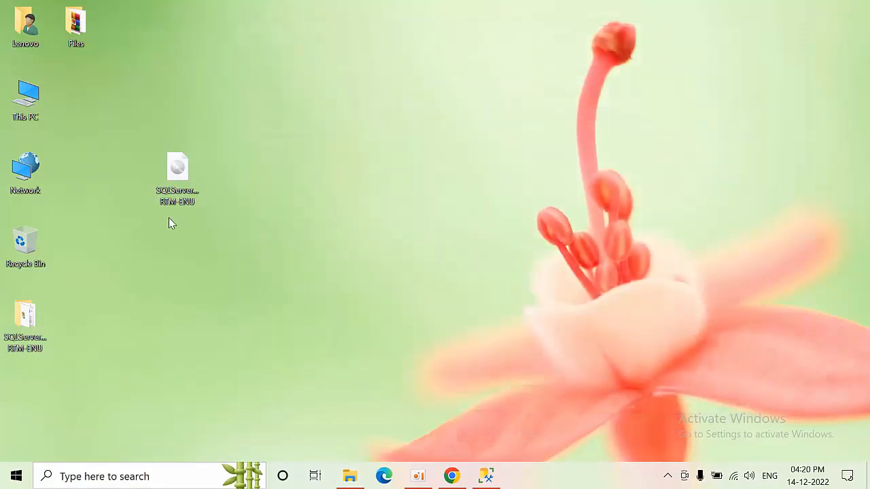
{"action": "double_click", "coordinate": [14, 324]}
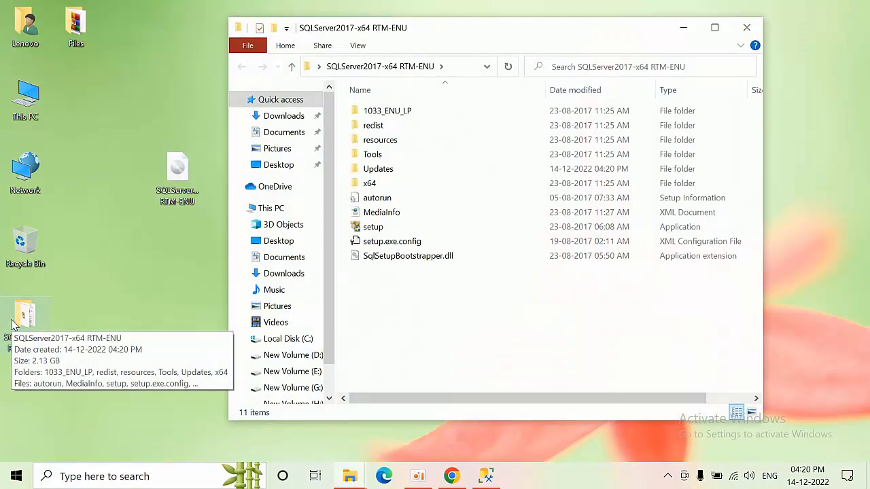
{"action": "right_click", "coordinate": [527, 311]}
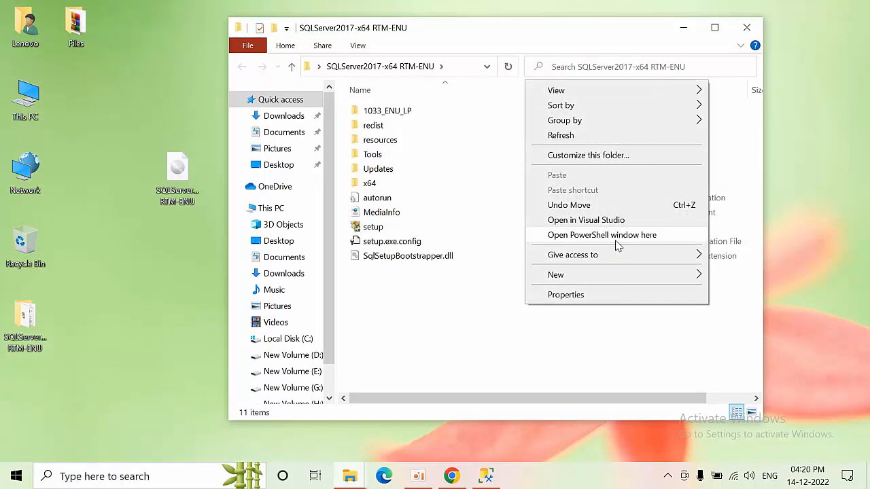
{"action": "left_click", "coordinate": [93, 481]}
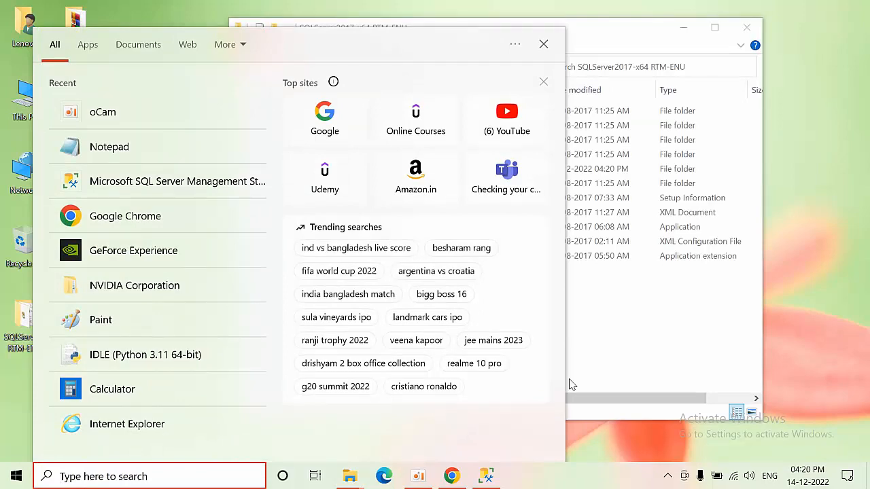
{"action": "left_click", "coordinate": [747, 27]}
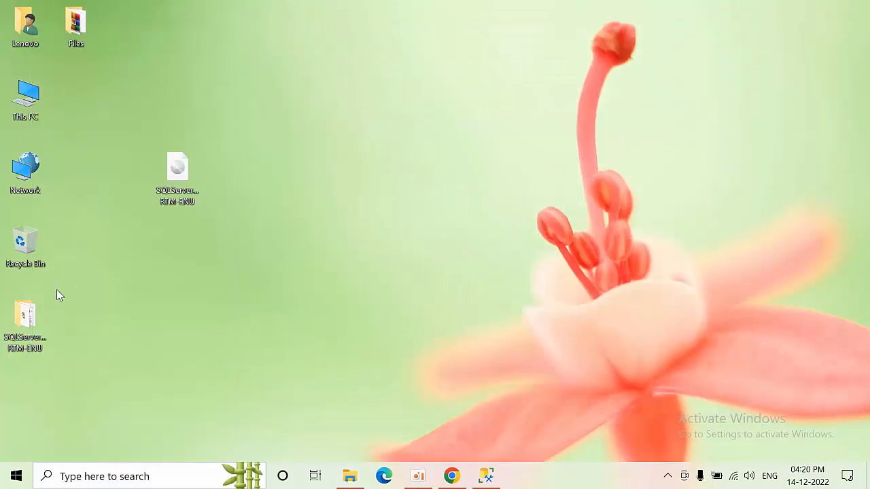
Move the SQLServer2017-x64 RTM-ENU folder from the desktop to the New Volume (G:) drive and check its contents there
{"action": "left_click", "coordinate": [33, 315]}
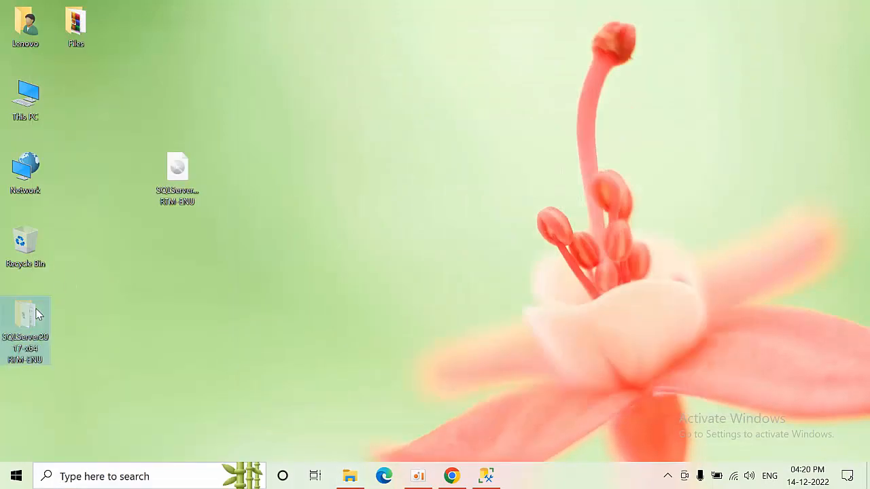
{"action": "double_click", "coordinate": [18, 102]}
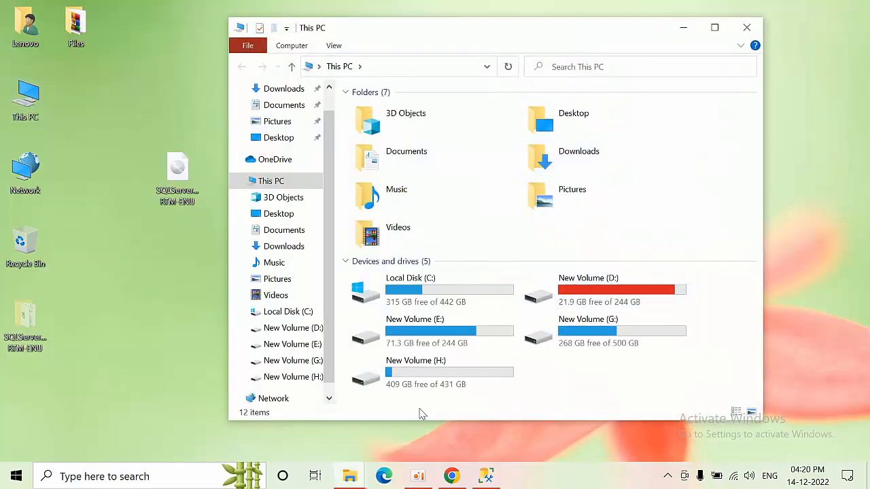
{"action": "double_click", "coordinate": [431, 390]}
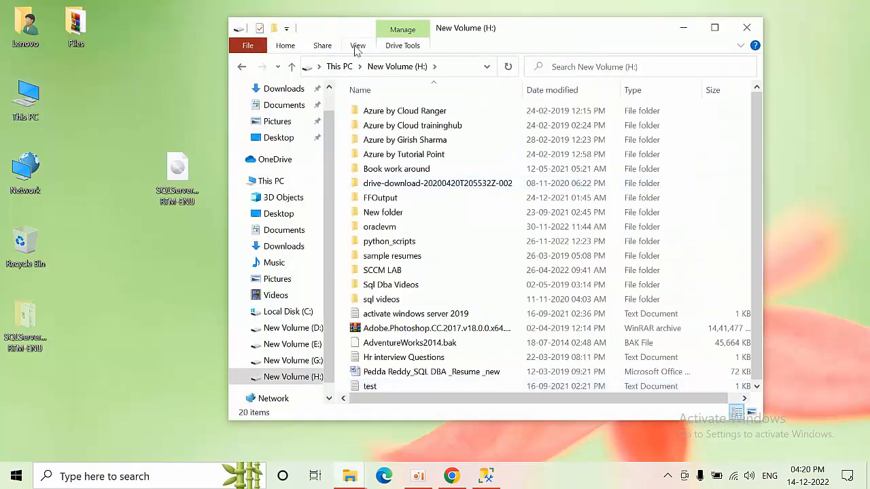
{"action": "left_click", "coordinate": [338, 67]}
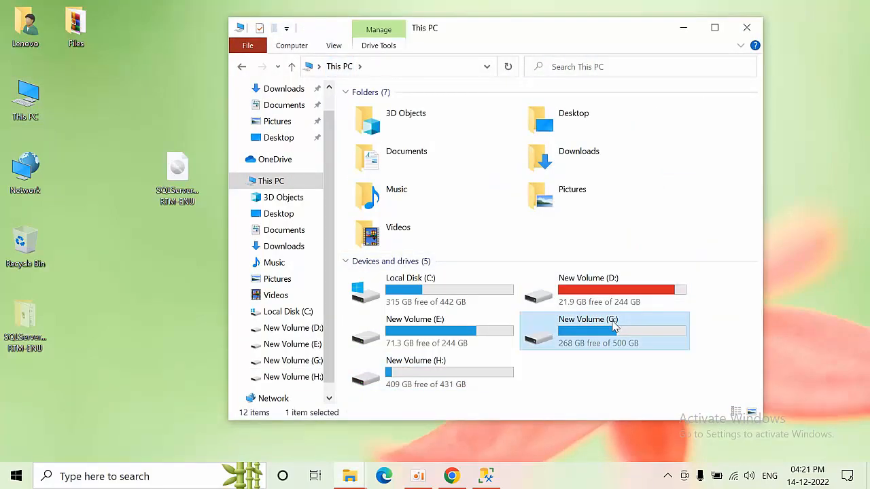
{"action": "double_click", "coordinate": [614, 326]}
{"action": "right_click", "coordinate": [611, 326]}
{"action": "left_click", "coordinate": [634, 205]}
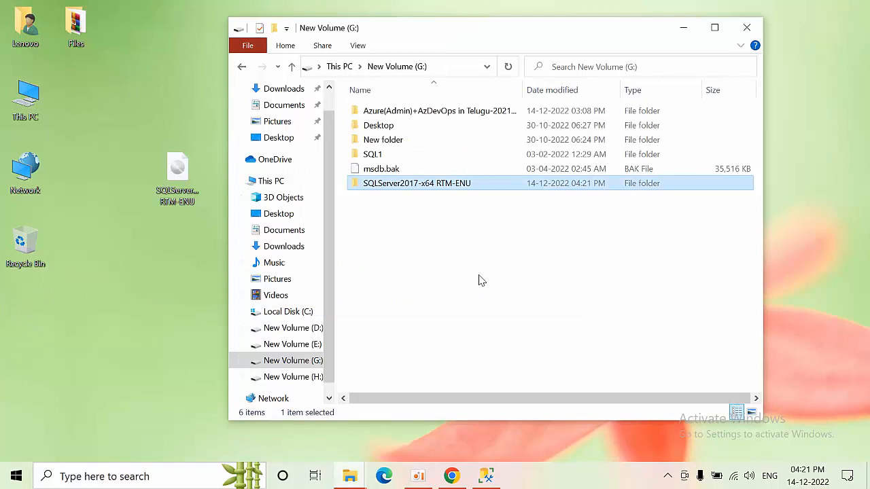
{"action": "left_click", "coordinate": [503, 285]}
{"action": "double_click", "coordinate": [448, 184]}
{"action": "left_click", "coordinate": [338, 68]}
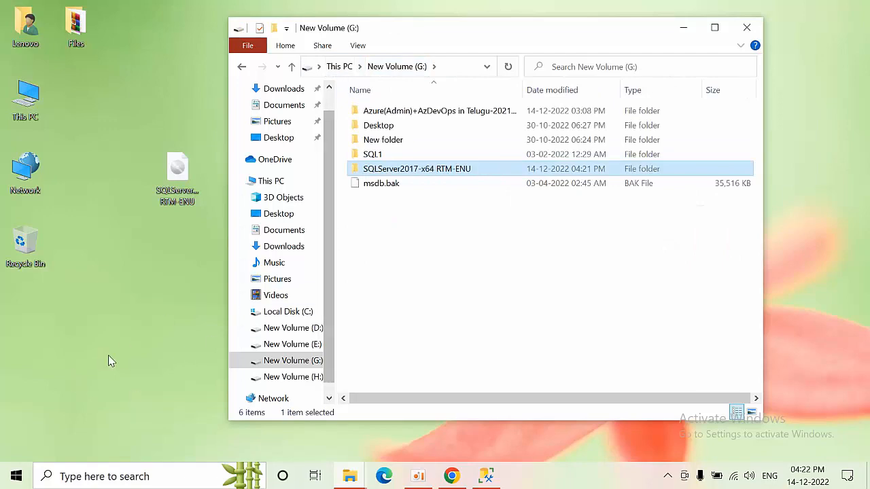
Open Command Prompt as administrator and move its window below the G: drive's file list
{"action": "left_click", "coordinate": [136, 476]}
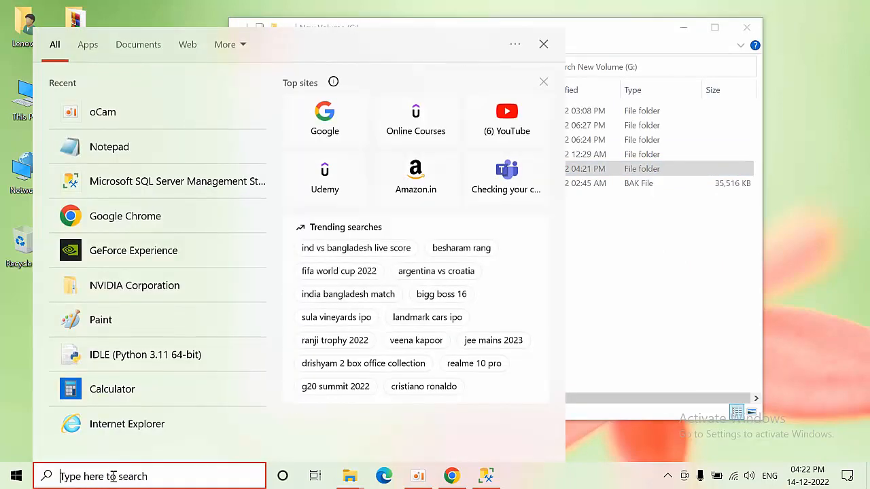
{"action": "type", "text": "cmd"}
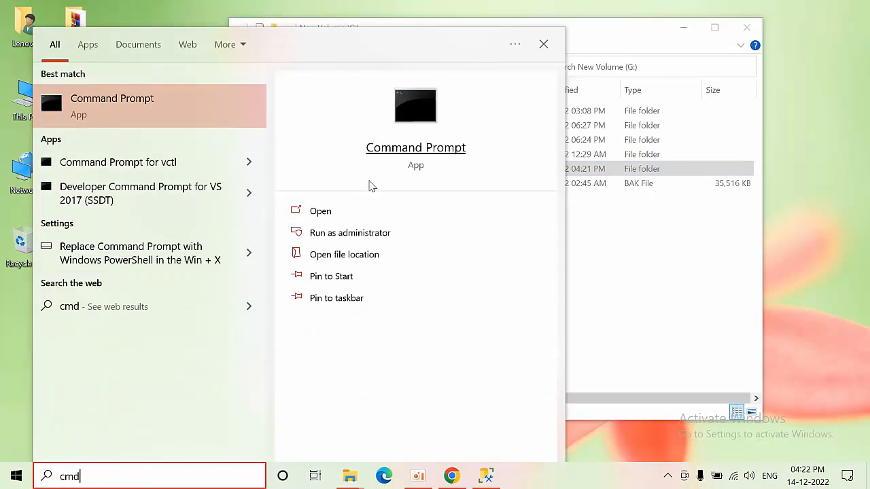
{"action": "left_click", "coordinate": [377, 233]}
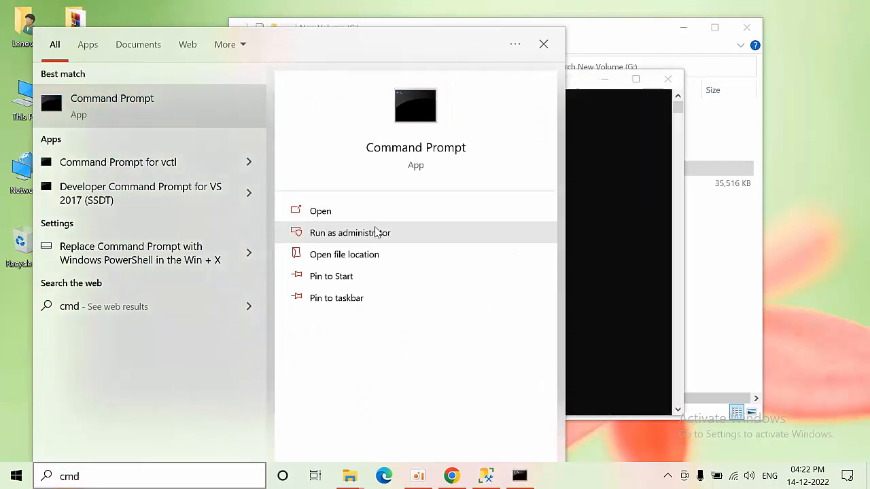
{"action": "left_click", "coordinate": [596, 181]}
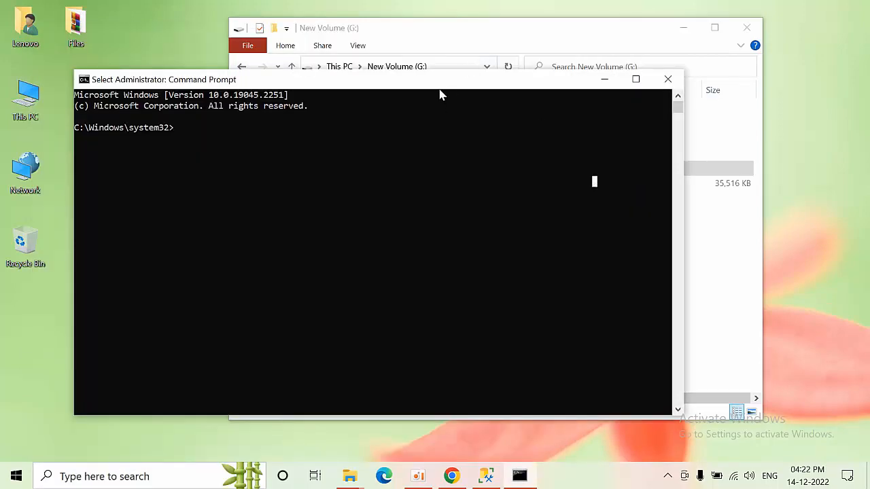
{"action": "left_click_drag", "start_coordinate": [439, 85], "coordinate": [539, 235]}
{"action": "key", "text": "Escape"}
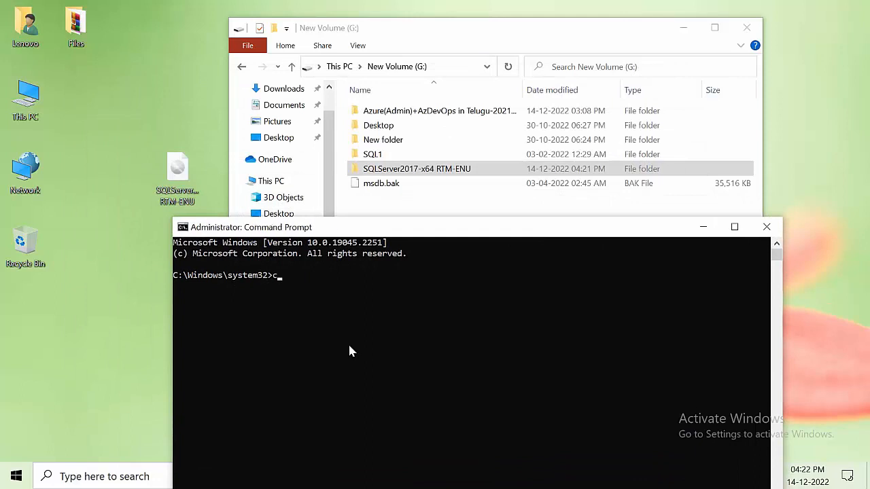
{"action": "type", "text": "cd"}
{"action": "left_click", "coordinate": [462, 68]}
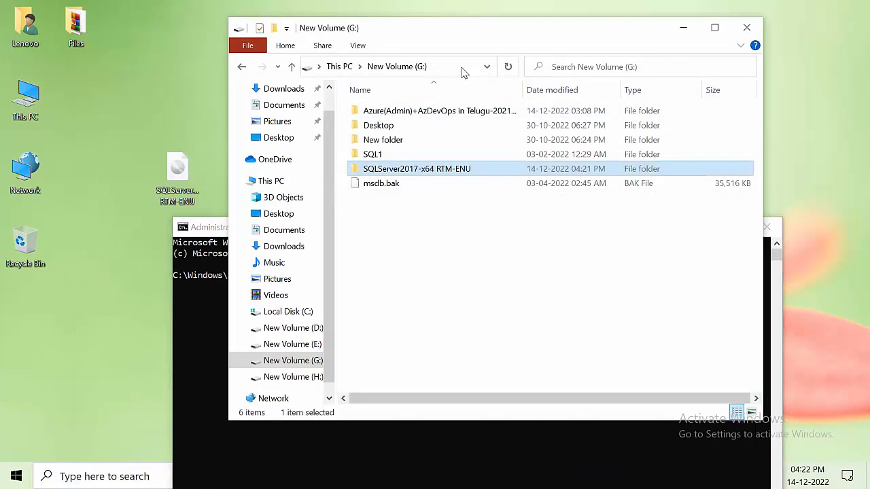
{"action": "type", "text": "S"}
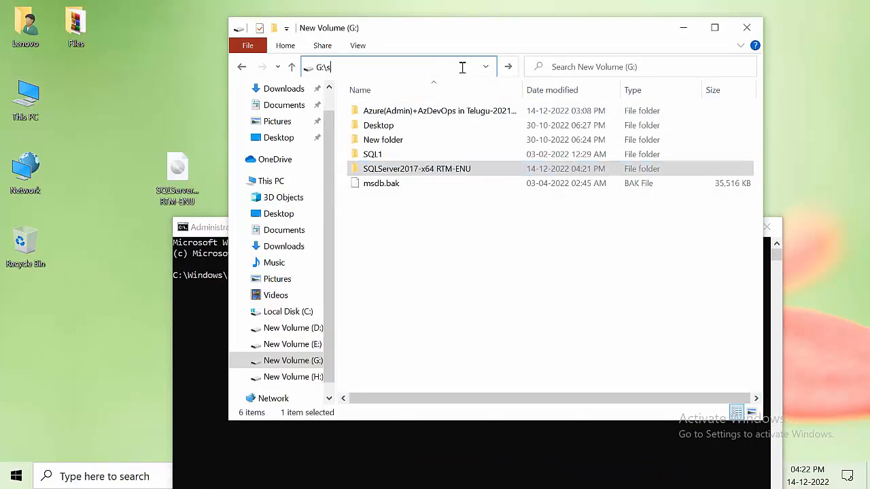
{"action": "key", "text": "Down"}
{"action": "key", "text": "Down"}
{"action": "type", "text": "\\"}
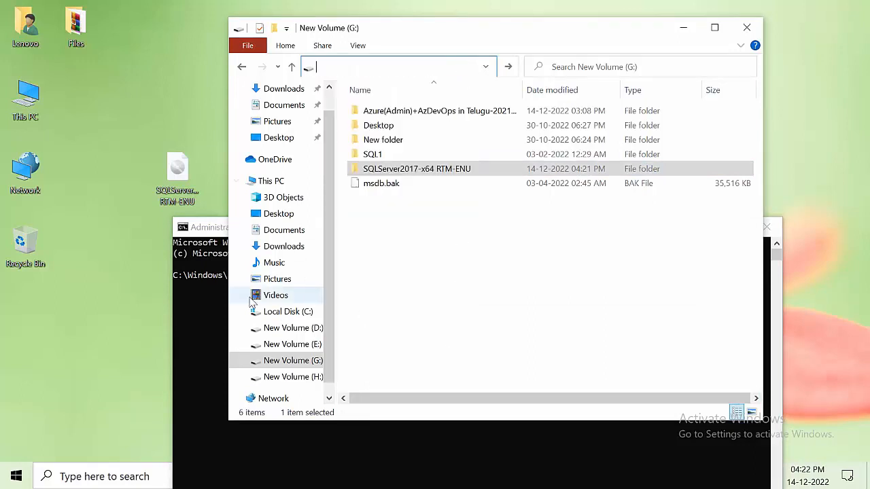
{"action": "left_click", "coordinate": [214, 307]}
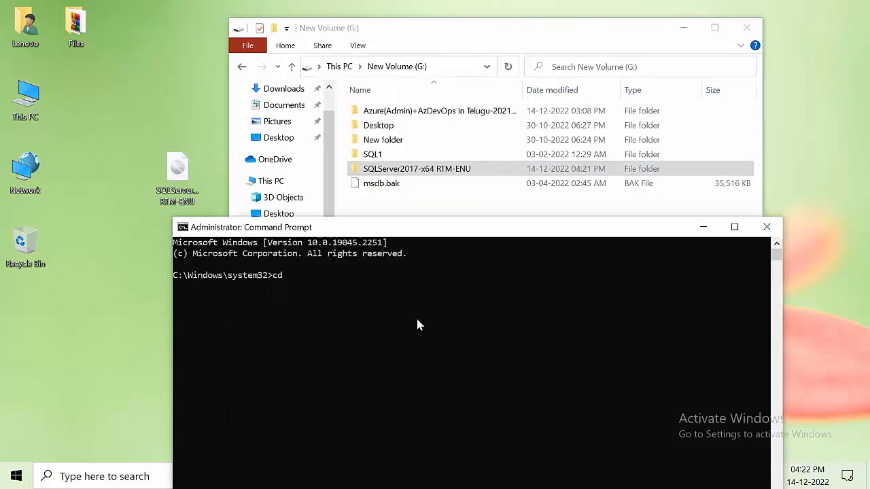
Switch the command line to the G: drive, trying cd G: before running g:
{"action": "type", "text": "cd G:"}
{"action": "key", "text": "Return"}
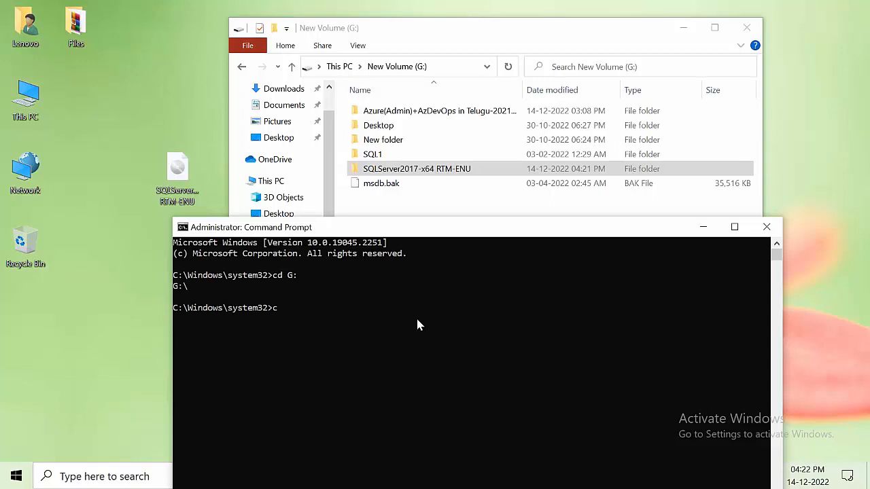
{"action": "type", "text": "cd"}
{"action": "key", "text": "BackSpace"}
{"action": "key", "text": "BackSpace"}
{"action": "type", "text": "g:"}
{"action": "key", "text": "Return"}
Change the working directory to the SQLServer2017-x64 RTM-ENU folder with cd
{"action": "key", "text": "Tab"}
{"action": "key", "text": "Tab"}
{"action": "key", "text": "Tab"}
{"action": "key", "text": "Tab"}
{"action": "key", "text": "Tab"}
{"action": "key", "text": "Tab"}
{"action": "key", "text": "Tab"}
{"action": "key", "text": "Tab"}
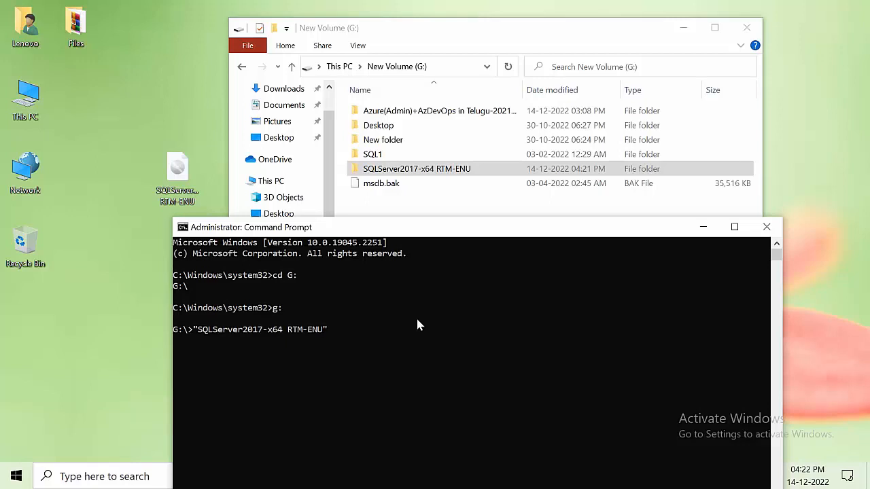
{"action": "key", "text": "Left"}
{"action": "key", "text": "Left"}
{"action": "key", "text": "Left"}
{"action": "key", "text": "Left"}
{"action": "key", "text": "Left"}
{"action": "key", "text": "BackSpace"}
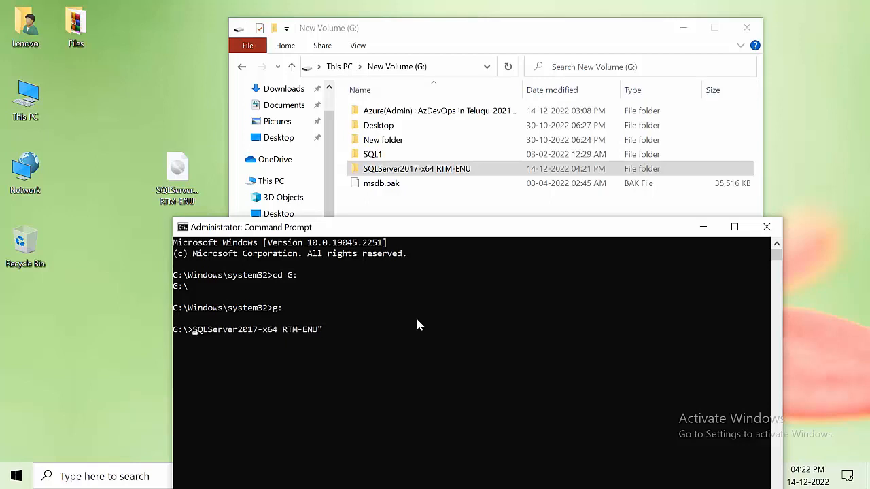
{"action": "type", "text": "cd"}
{"action": "key", "text": "Right"}
{"action": "key", "text": "Right"}
{"action": "key", "text": "Right"}
{"action": "key", "text": "Right"}
{"action": "key", "text": "Right"}
{"action": "key", "text": "Right"}
{"action": "key", "text": "Right"}
{"action": "key", "text": "Right"}
{"action": "key", "text": "Right"}
{"action": "key", "text": "Right"}
{"action": "key", "text": "Right"}
{"action": "key", "text": "Right"}
{"action": "key", "text": "Right"}
{"action": "key", "text": "Right"}
{"action": "key", "text": "Right"}
{"action": "key", "text": "Right"}
{"action": "key", "text": "Right"}
{"action": "key", "text": "Right"}
{"action": "key", "text": "Right"}
{"action": "key", "text": "Right"}
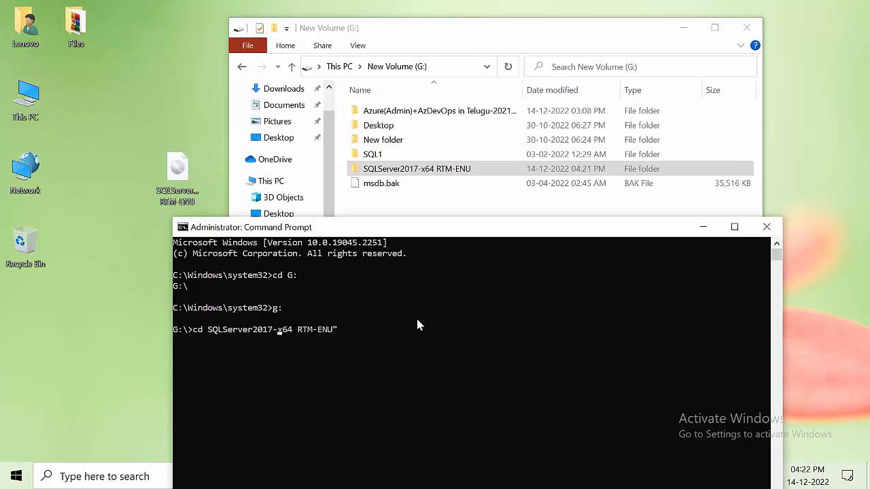
{"action": "key", "text": "BackSpace"}
{"action": "key", "text": "Return"}
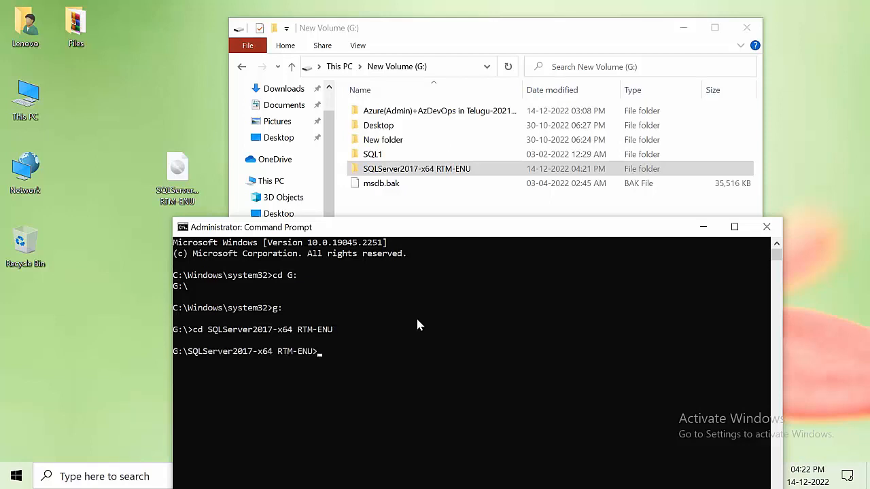
Open the SQLServer2017-x64 RTM-ENU folder in File Explorer and move the Command Prompt window below its file list
{"action": "double_click", "coordinate": [453, 170]}
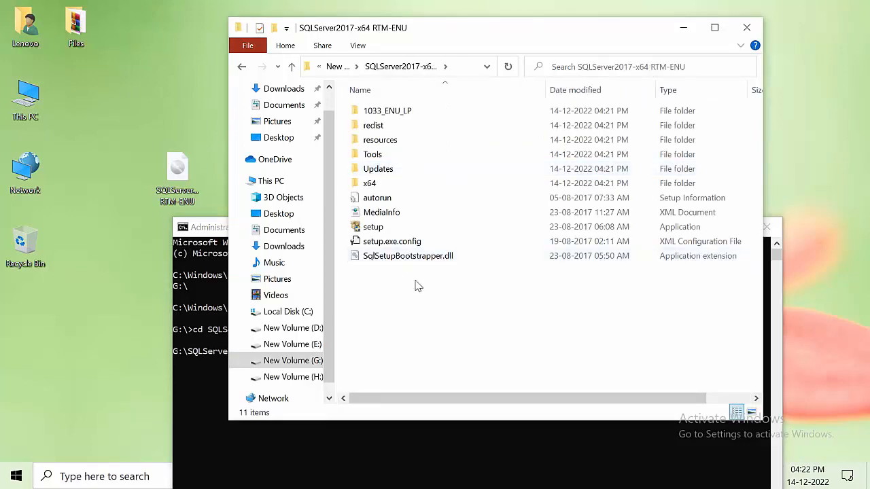
{"action": "left_click", "coordinate": [206, 320]}
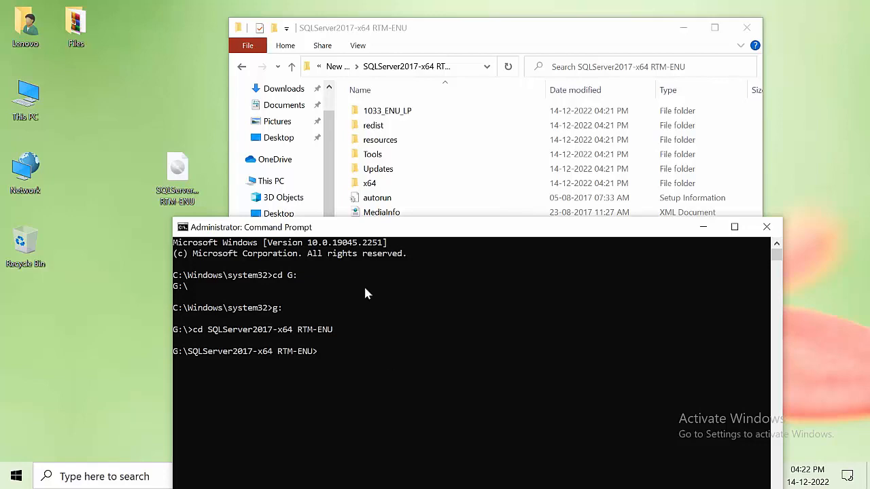
{"action": "left_click_drag", "start_coordinate": [361, 229], "coordinate": [362, 275]}
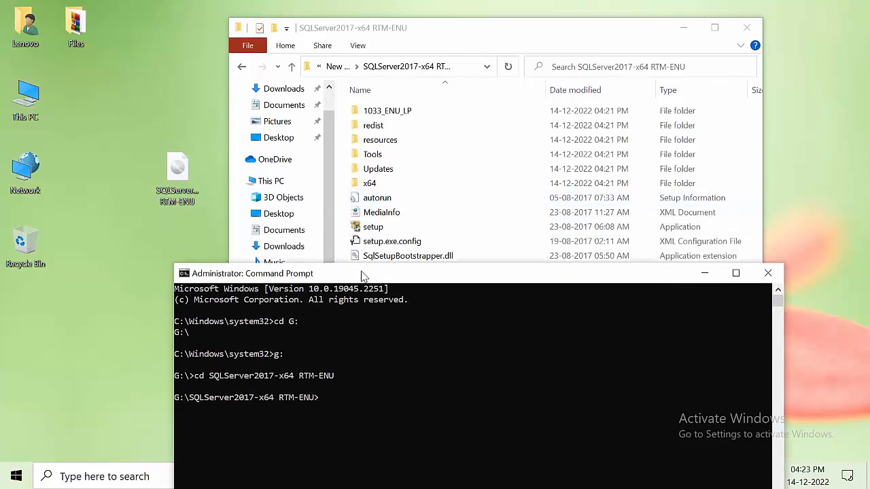
Enter setup.exe, without running it, at the SQLServer2017-x64 RTM-ENU prompt
{"action": "type", "text": "set"}
{"action": "key", "text": "BackSpace"}
{"action": "key", "text": "BackSpace"}
{"action": "key", "text": "BackSpace"}
{"action": "key", "text": "Tab"}
{"action": "key", "text": "Tab"}
{"action": "key", "text": "Tab"}
{"action": "key", "text": "Tab"}
{"action": "key", "text": "Tab"}
{"action": "key", "text": "Tab"}
{"action": "key", "text": "Tab"}
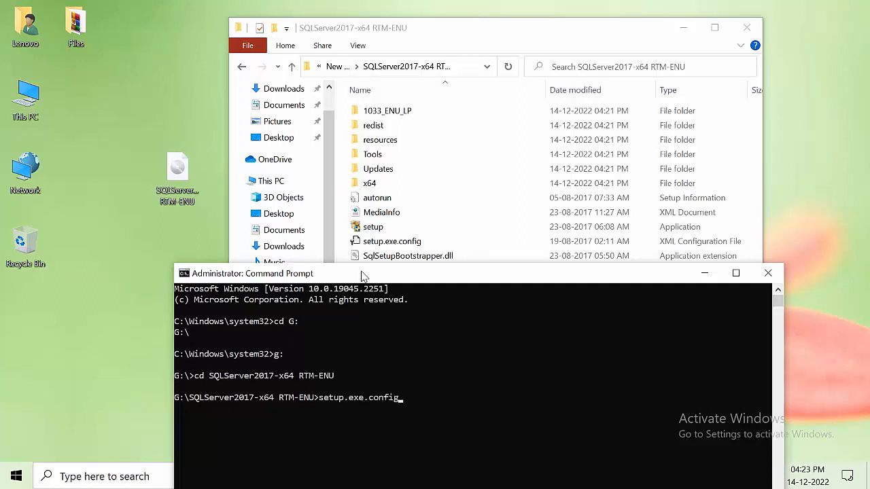
{"action": "key", "text": "shift+Tab"}
Add the parameters /Action=Install /UpdateEnabled=True /UpdateSource=".\updates" to the setup.exe command
{"action": "type", "text": "/Action=insta"}
{"action": "key", "text": "BackSpace"}
{"action": "key", "text": "BackSpace"}
{"action": "key", "text": "BackSpace"}
{"action": "key", "text": "BackSpace"}
{"action": "key", "text": "BackSpace"}
{"action": "type", "text": "Install /Up"}
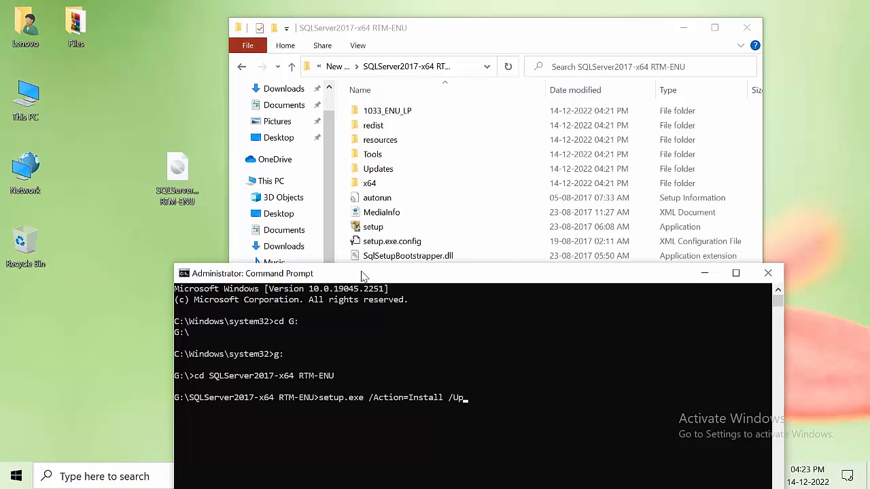
{"action": "type", "text": "dateEnabled=True"}
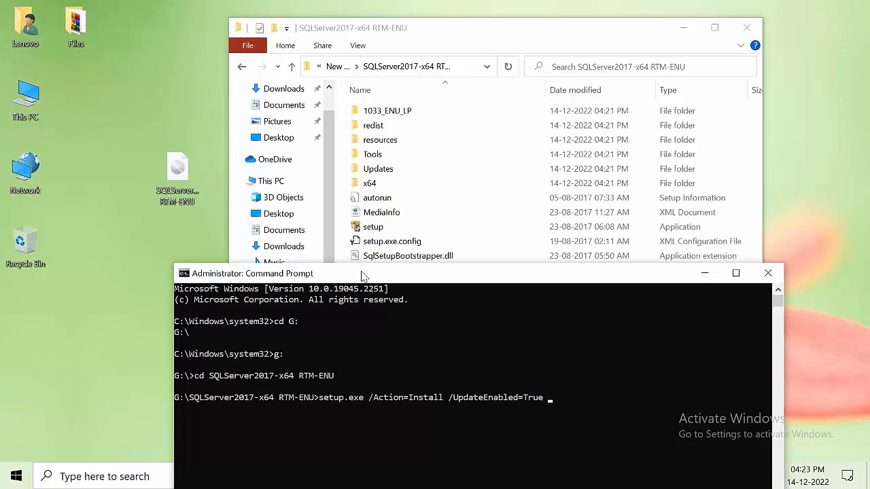
{"action": "type", "text": " /"}
{"action": "type", "text": "UpdateSource=\".\\update"}
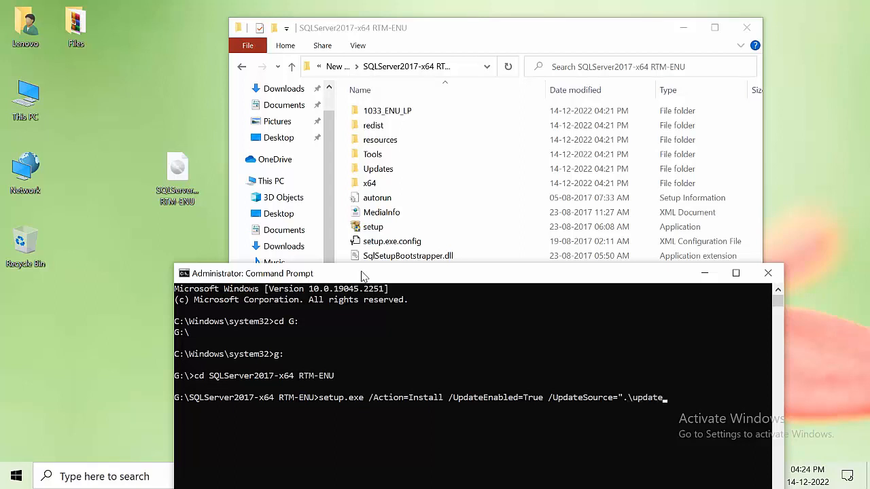
{"action": "type", "text": "s\""}
Run the completed setup command and minimize the File Explorer and Command Prompt windows
{"action": "left_click_drag", "start_coordinate": [487, 276], "coordinate": [476, 132]}
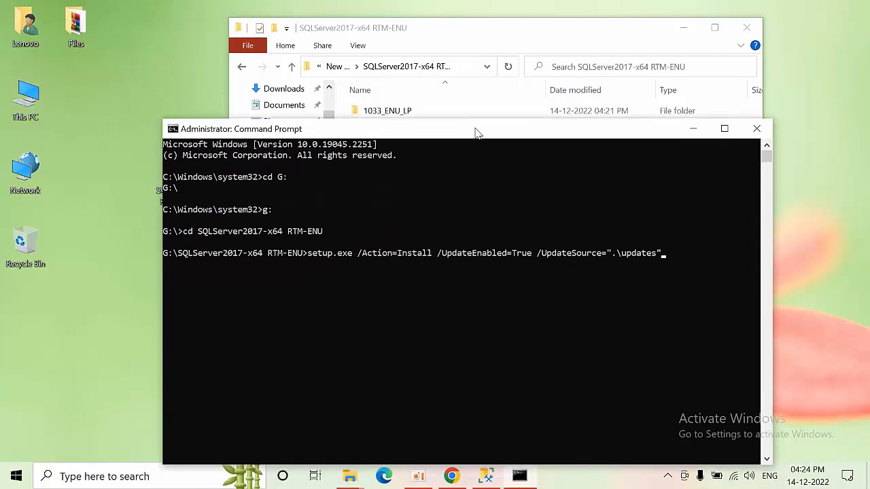
{"action": "key", "text": "Return"}
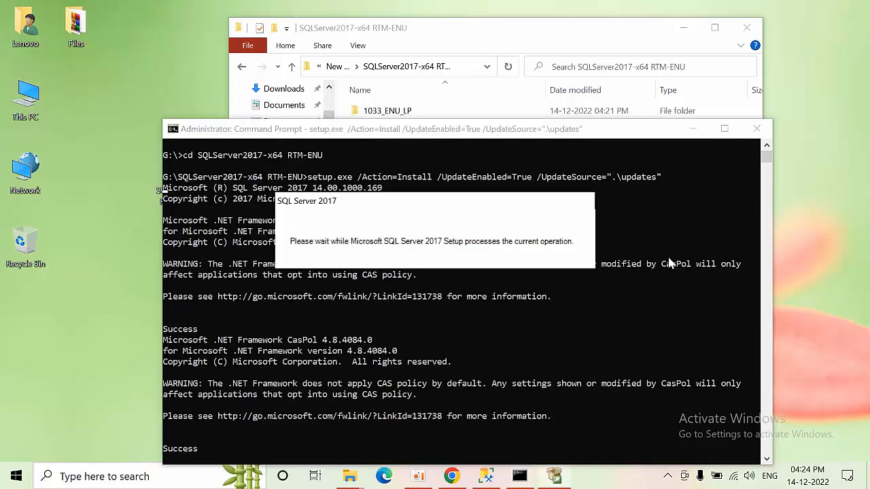
{"action": "left_click", "coordinate": [684, 28]}
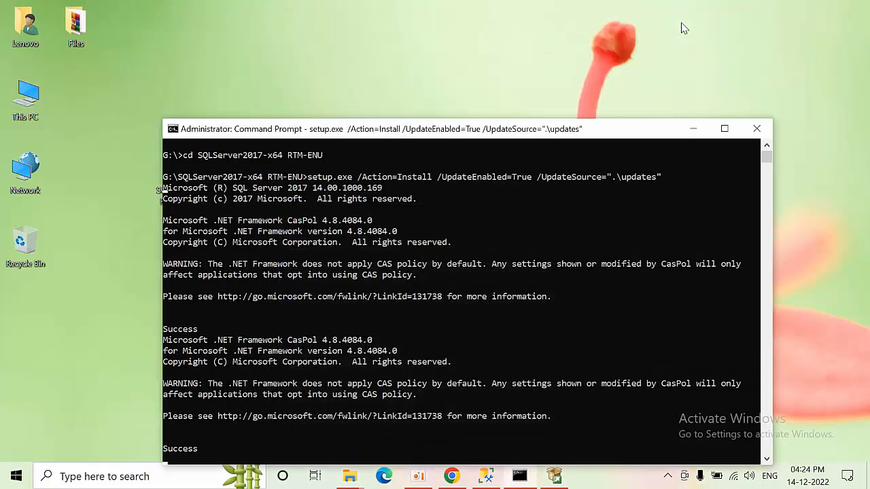
{"action": "left_click", "coordinate": [692, 132]}
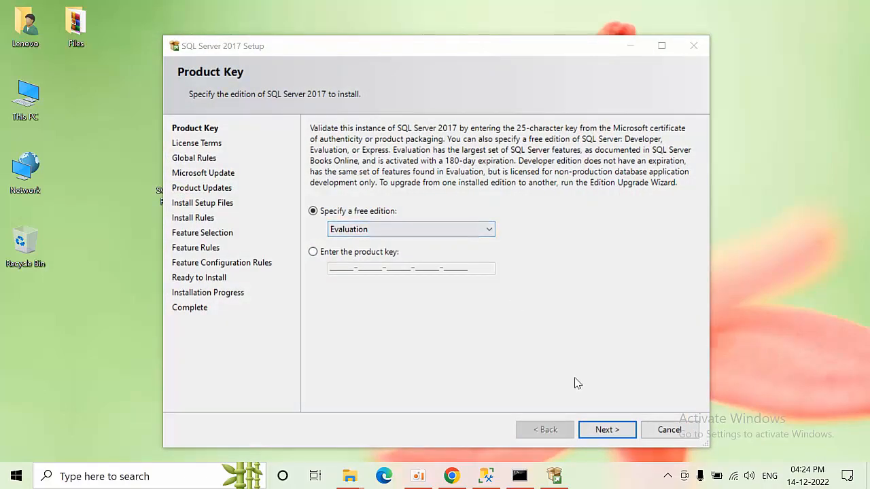
Continue SQL Server 2017 Setup with the free Evaluation edition and accept the license terms
{"action": "left_click", "coordinate": [604, 428]}
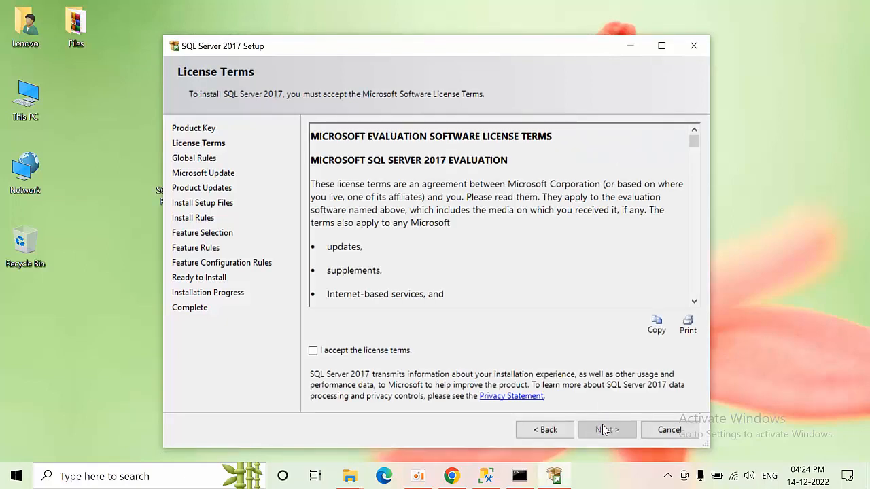
{"action": "left_click", "coordinate": [367, 350]}
{"action": "left_click", "coordinate": [616, 434]}
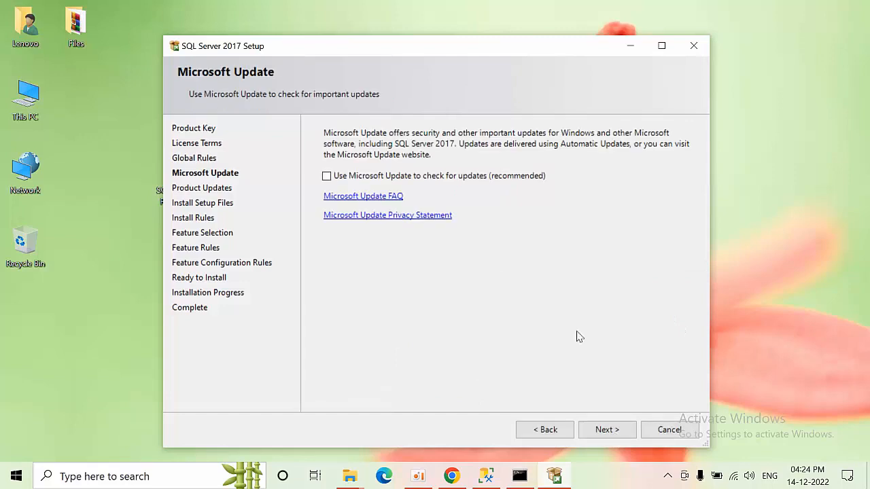
Leave the Microsoft Update check off and keep the KB 5016884 product update included in the installation
{"action": "left_click", "coordinate": [605, 431]}
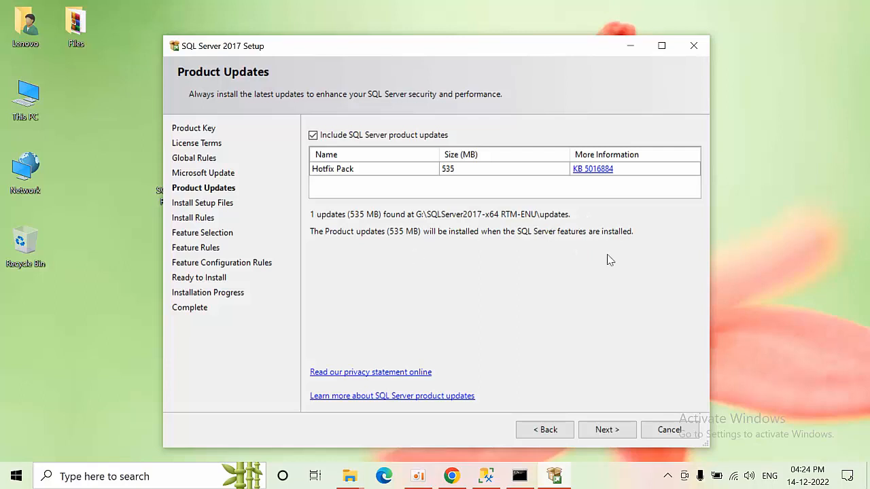
{"action": "left_click", "coordinate": [600, 436]}
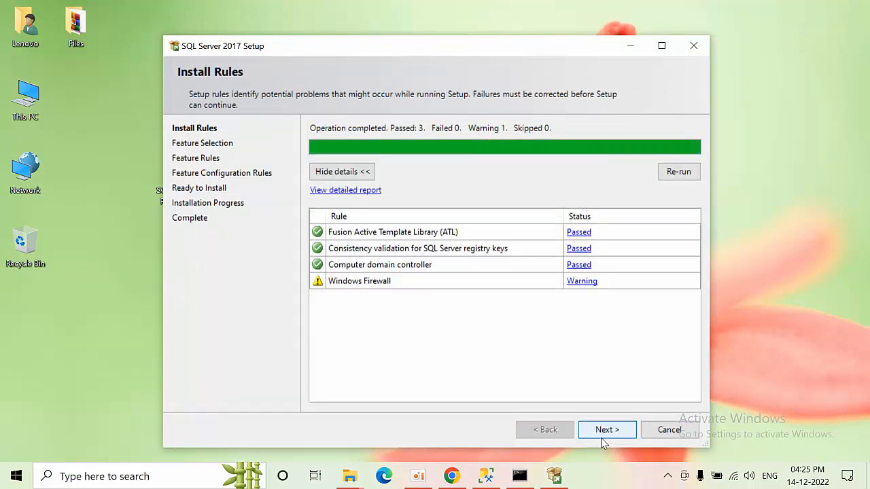
Continue past the install rules and choose Database Engine Services as the only feature to install
{"action": "left_click", "coordinate": [606, 430]}
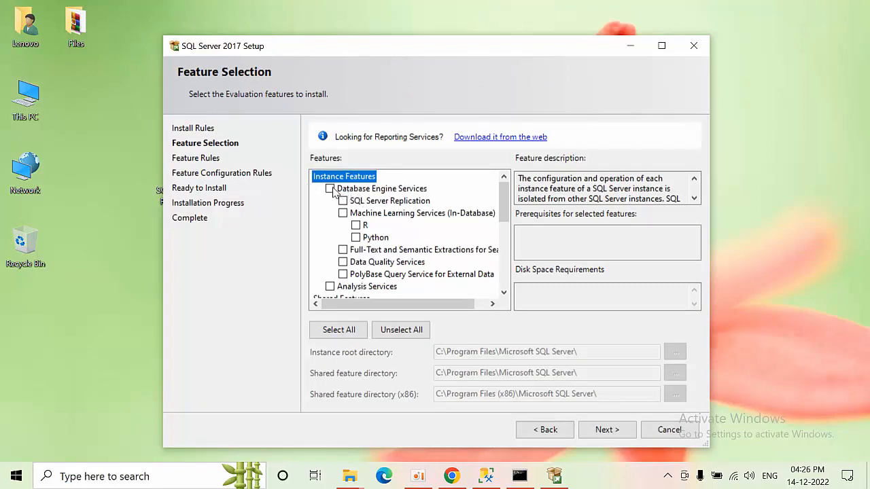
{"action": "left_click", "coordinate": [330, 189]}
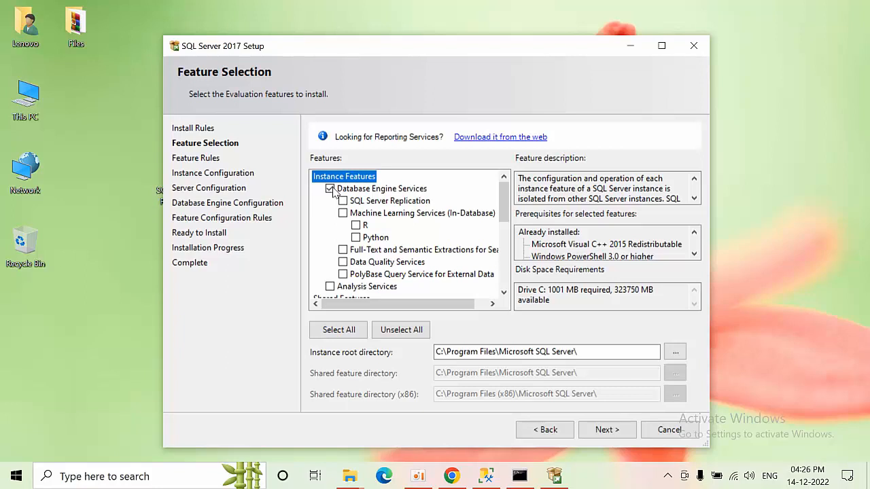
{"action": "left_click", "coordinate": [618, 436]}
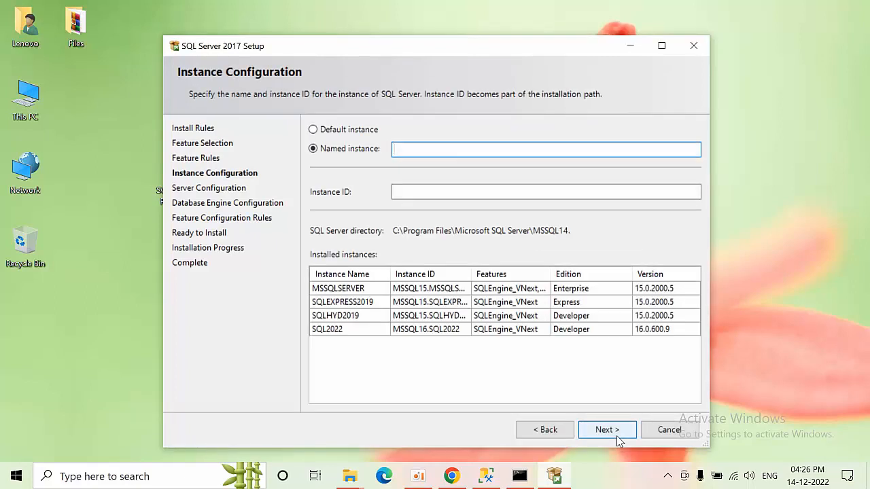
Configure a named instance SQL2017DEC with the instance ID SQL2017DEC
{"action": "type", "text": "SQ"}
{"action": "type", "text": "L"}
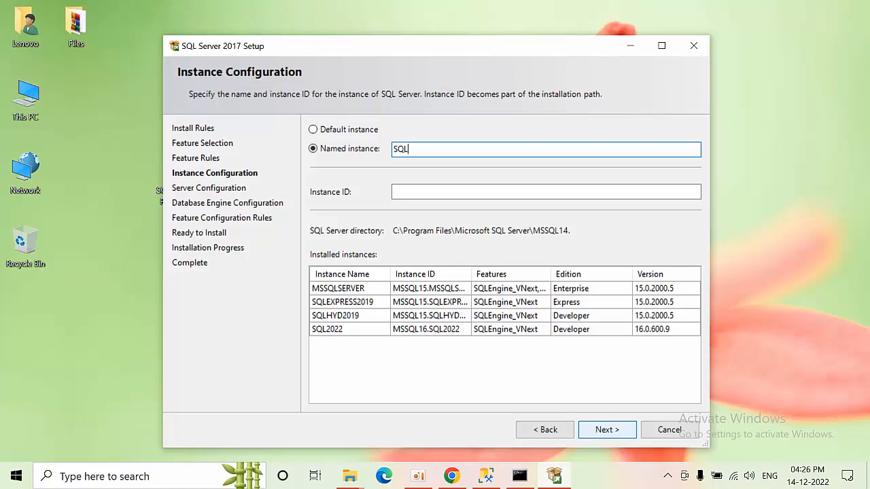
{"action": "type", "text": "2017DEC"}
{"action": "left_click", "coordinate": [532, 195]}
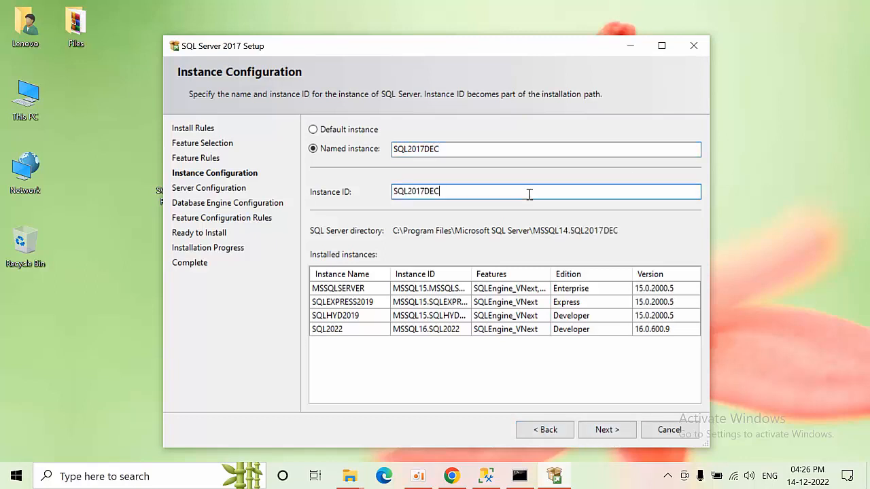
{"action": "left_click", "coordinate": [611, 431]}
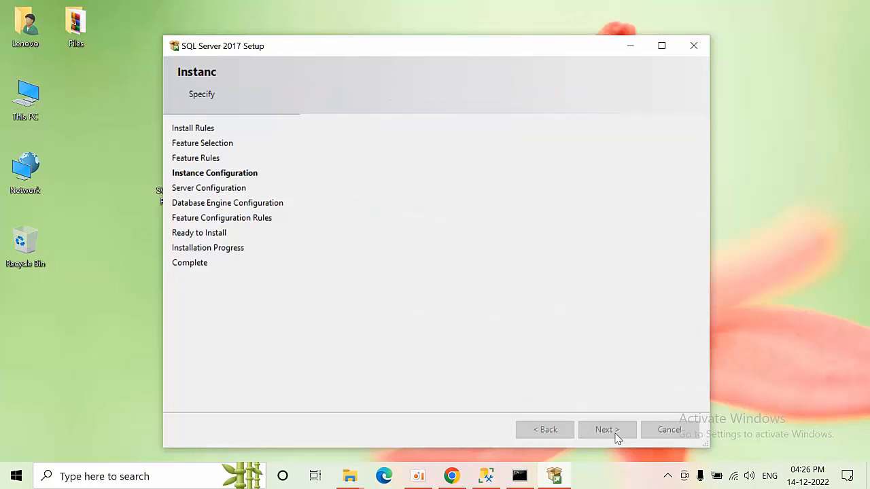
Keep the default service settings and Windows authentication, add the current user as SQL Server administrator, and start the installation
{"action": "left_click", "coordinate": [607, 430]}
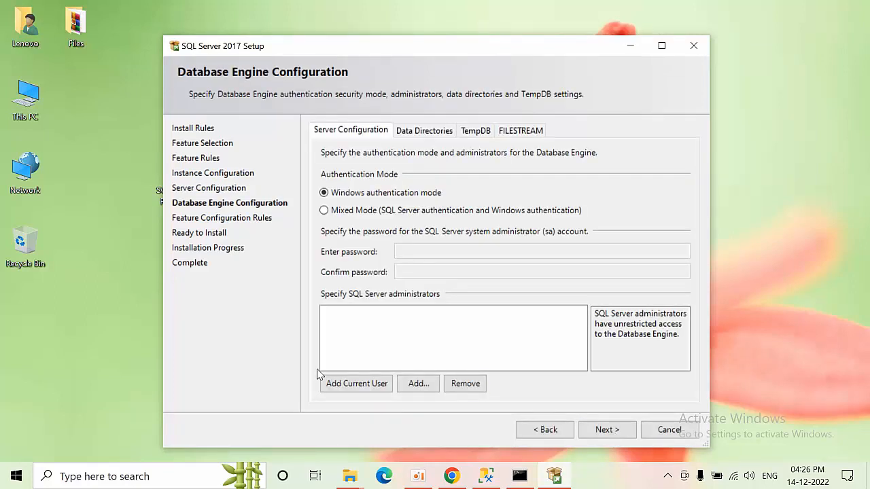
{"action": "left_click", "coordinate": [358, 384]}
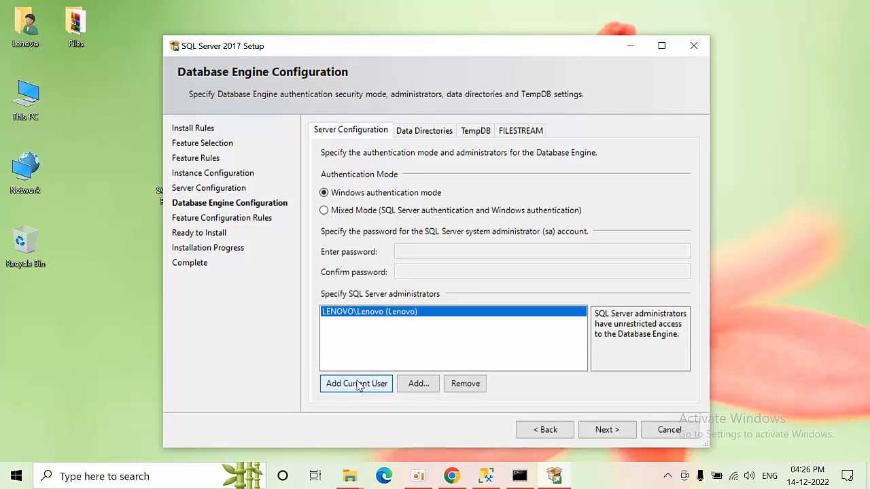
{"action": "left_click", "coordinate": [608, 429]}
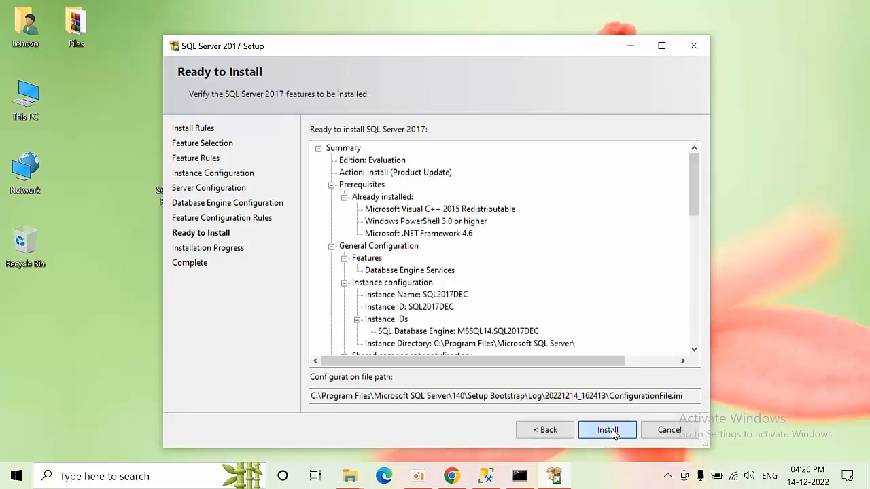
{"action": "left_click", "coordinate": [608, 430]}
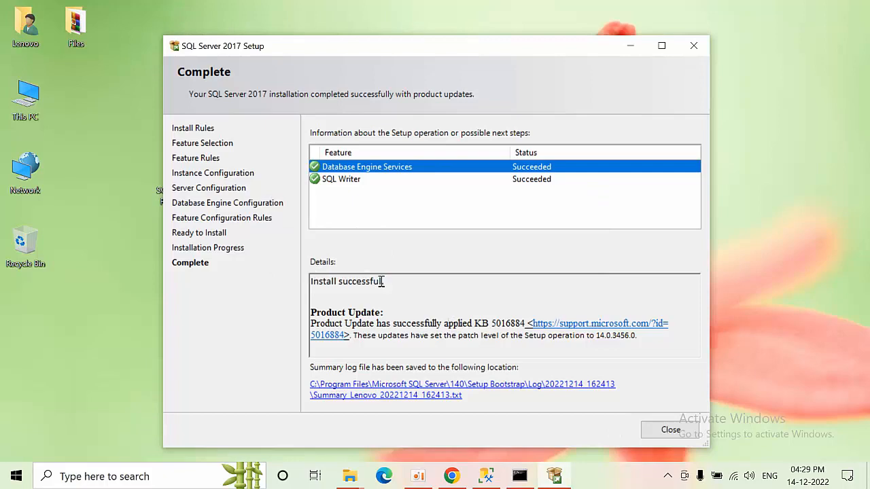
Review the installation result and product update details on the Complete page, and close Setup
{"action": "left_click_drag", "start_coordinate": [390, 282], "coordinate": [272, 288]}
{"action": "left_click", "coordinate": [469, 321]}
{"action": "left_click", "coordinate": [676, 428]}
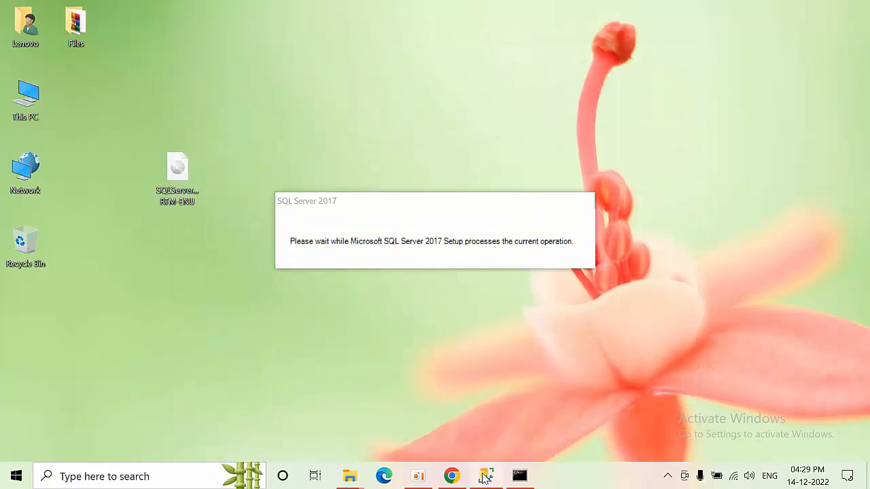
Switch to SQL Server Management Studio and connect to the local Database Engine instance LENOVO\SQL2017DEC with Windows Authentication
{"action": "left_click", "coordinate": [486, 476]}
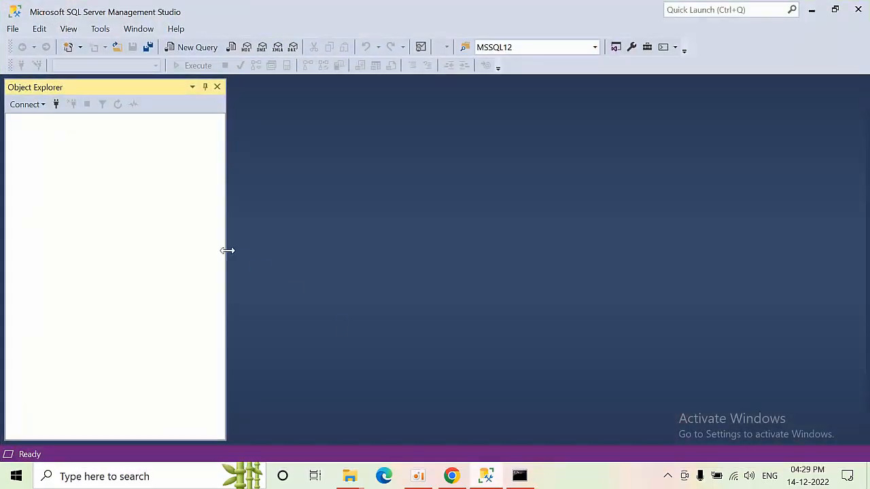
{"action": "left_click", "coordinate": [57, 106]}
{"action": "left_click", "coordinate": [581, 151]}
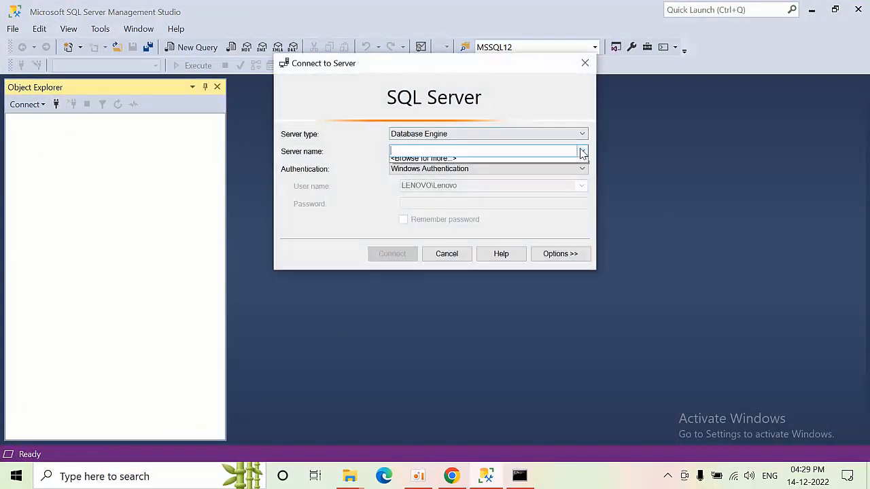
{"action": "left_click", "coordinate": [447, 163]}
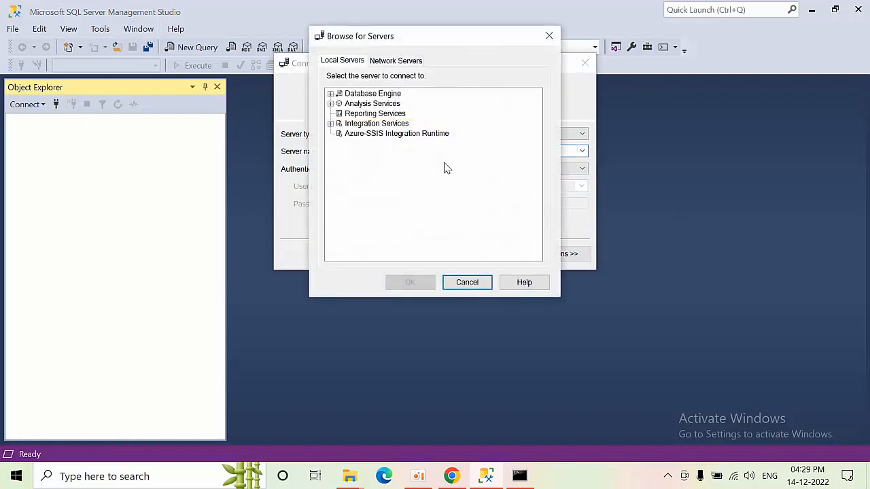
{"action": "double_click", "coordinate": [372, 93]}
{"action": "left_click", "coordinate": [411, 143]}
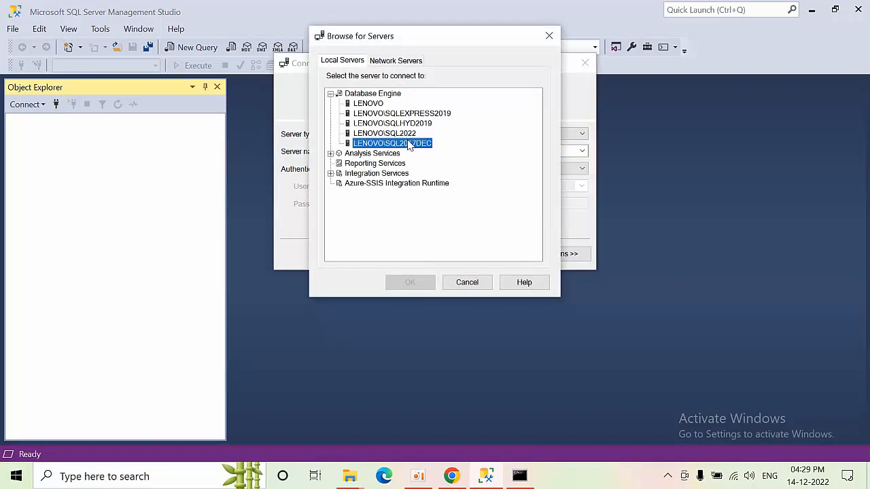
{"action": "left_click", "coordinate": [411, 282]}
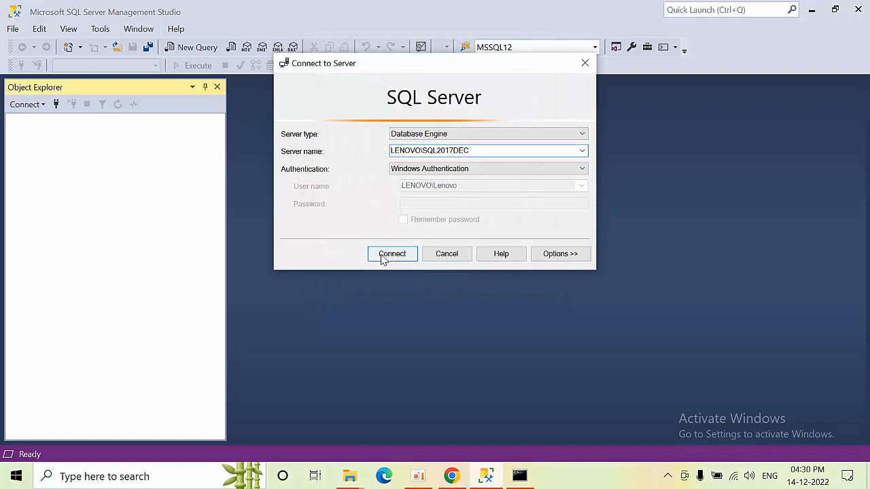
{"action": "left_click", "coordinate": [382, 254]}
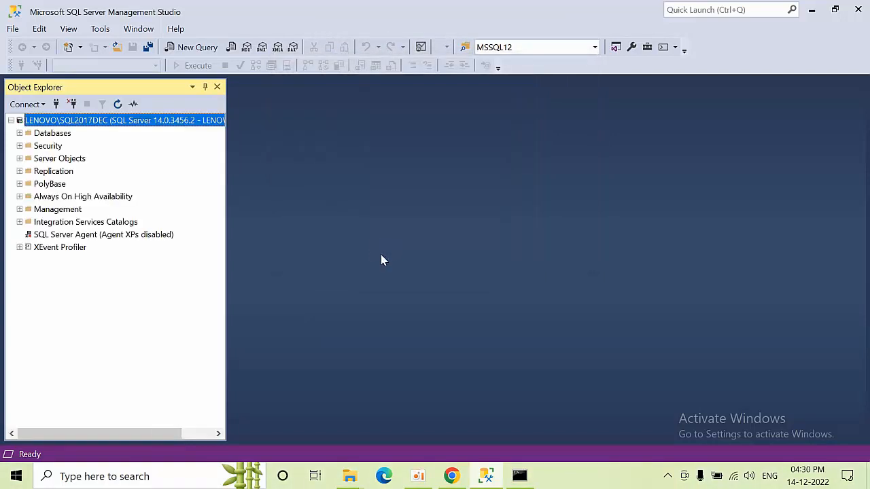
{"action": "left_click", "coordinate": [178, 47]}
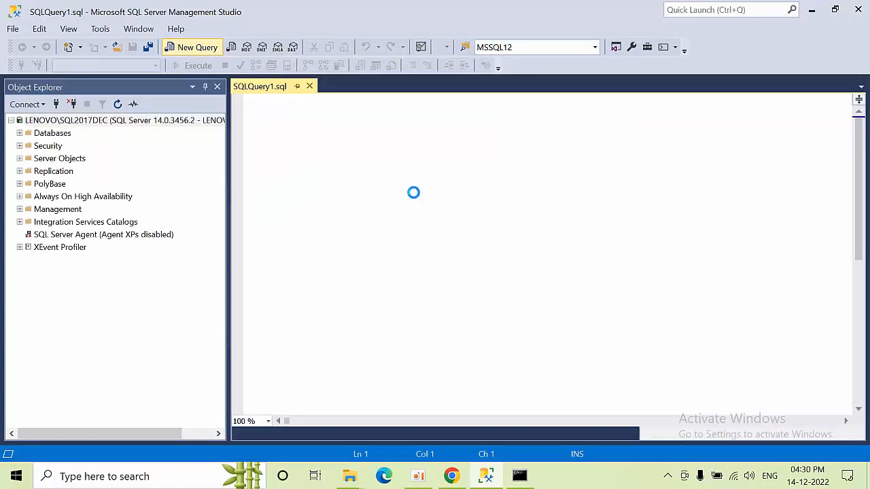
{"action": "type", "text": "Selec"}
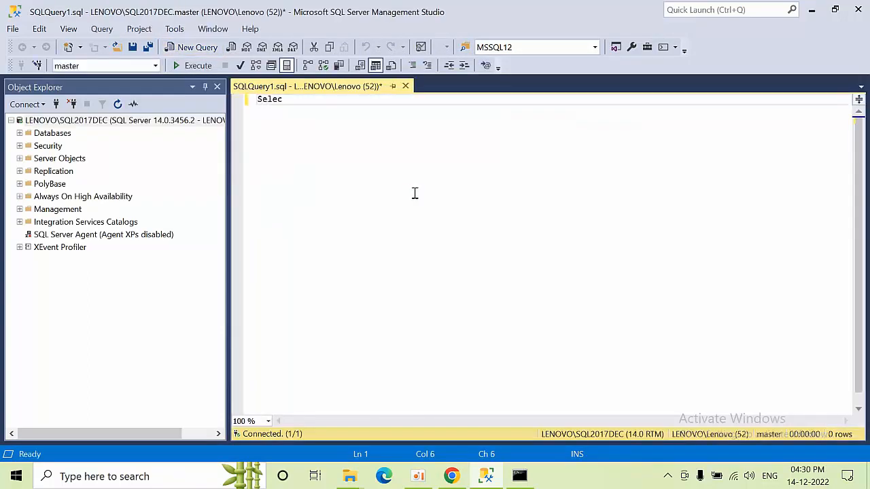
{"action": "type", "text": "t @@ver"}
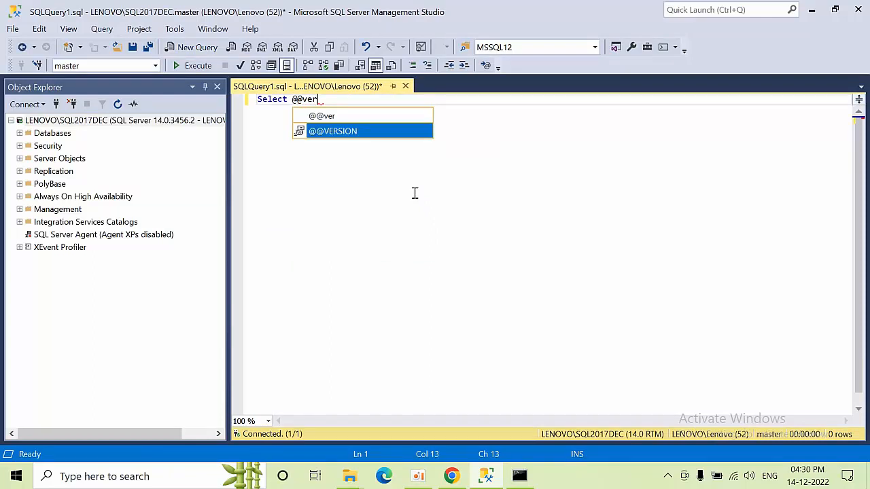
{"action": "key", "text": "Tab"}
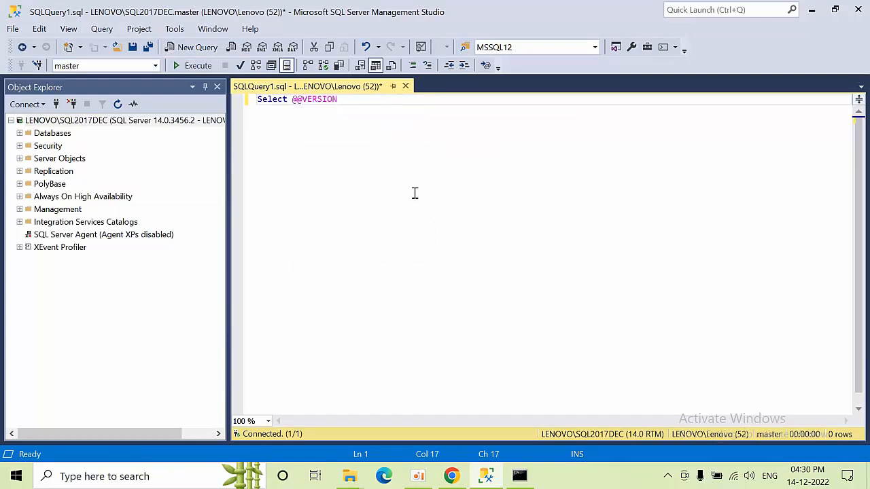
{"action": "left_click", "coordinate": [179, 68]}
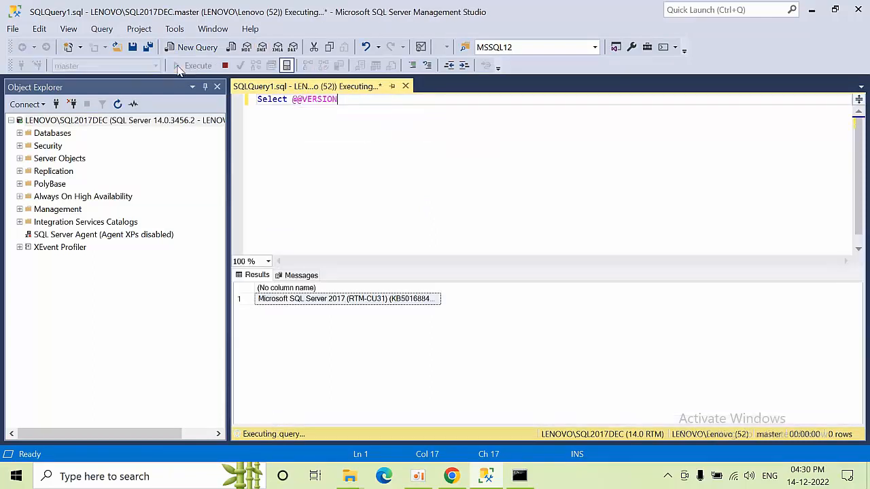
{"action": "double_click", "coordinate": [440, 287]}
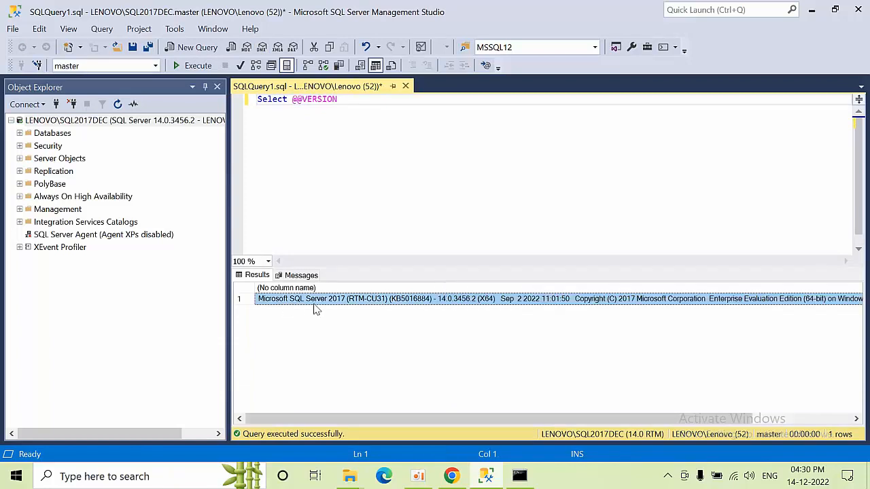